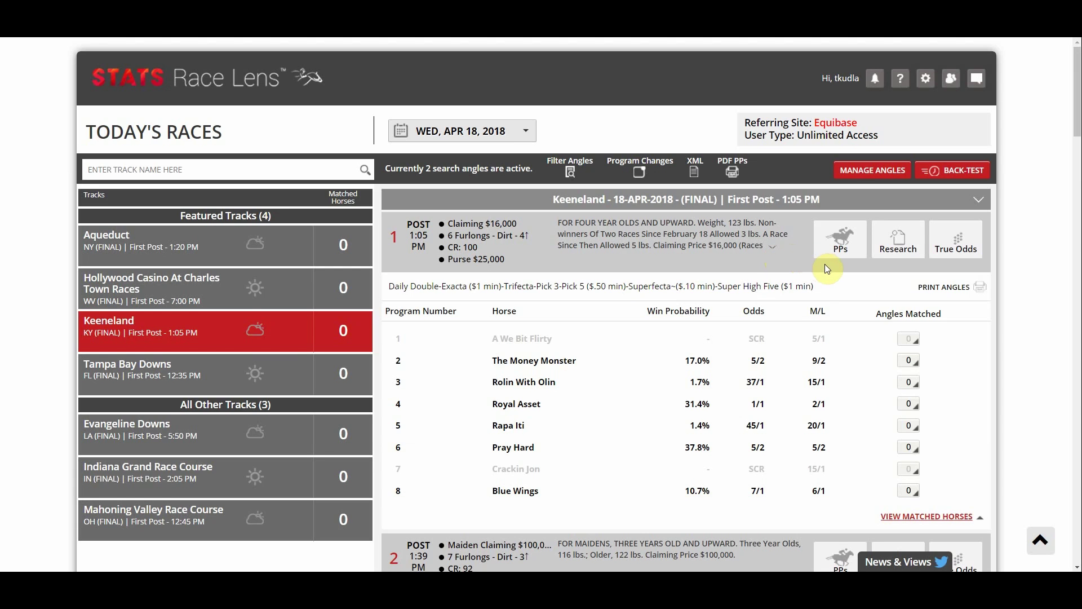
- Open the past performances for Keeneland race 1 and look over the first horse's record
{"action": "left_click", "coordinate": [858, 253]}
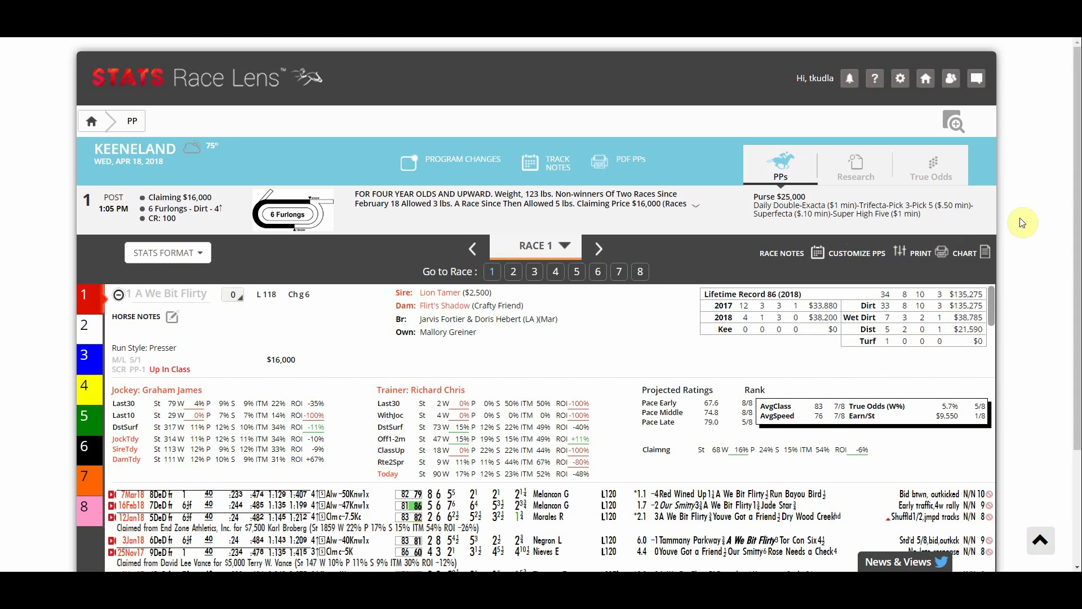
{"action": "scroll", "coordinate": [1024, 223], "scroll_direction": "down", "scroll_amount": 1}
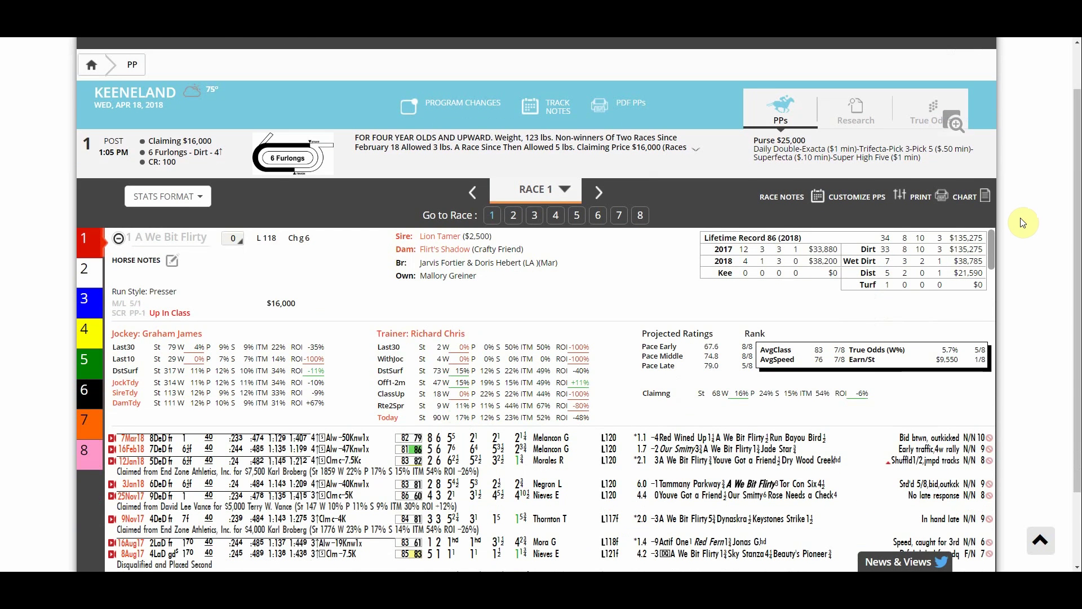
{"action": "scroll", "coordinate": [1025, 223], "scroll_direction": "down", "scroll_amount": 1}
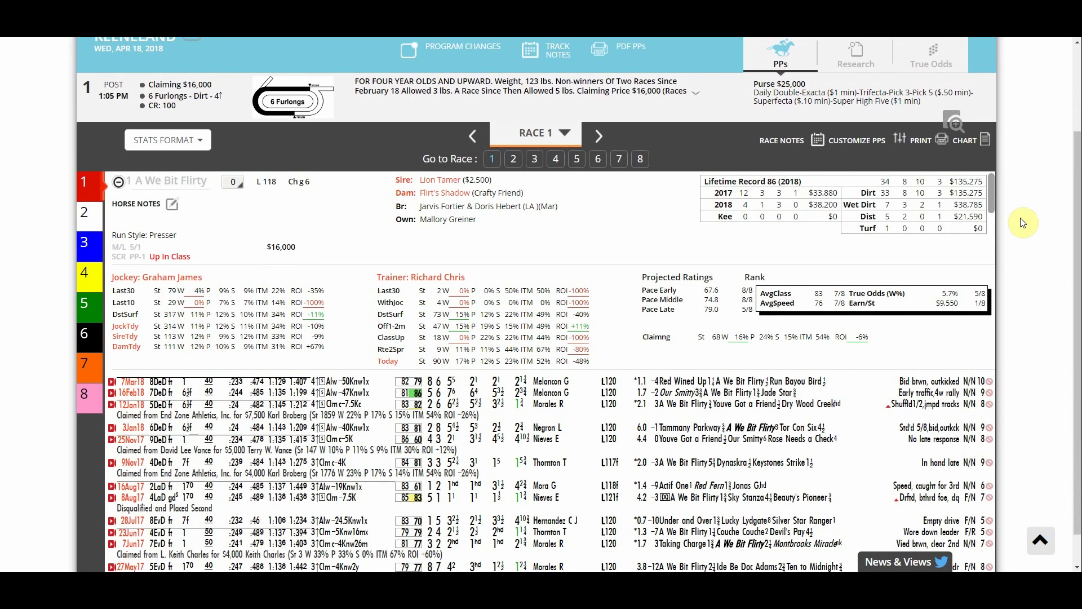
{"action": "scroll", "coordinate": [1023, 223], "scroll_direction": "up", "scroll_amount": 1}
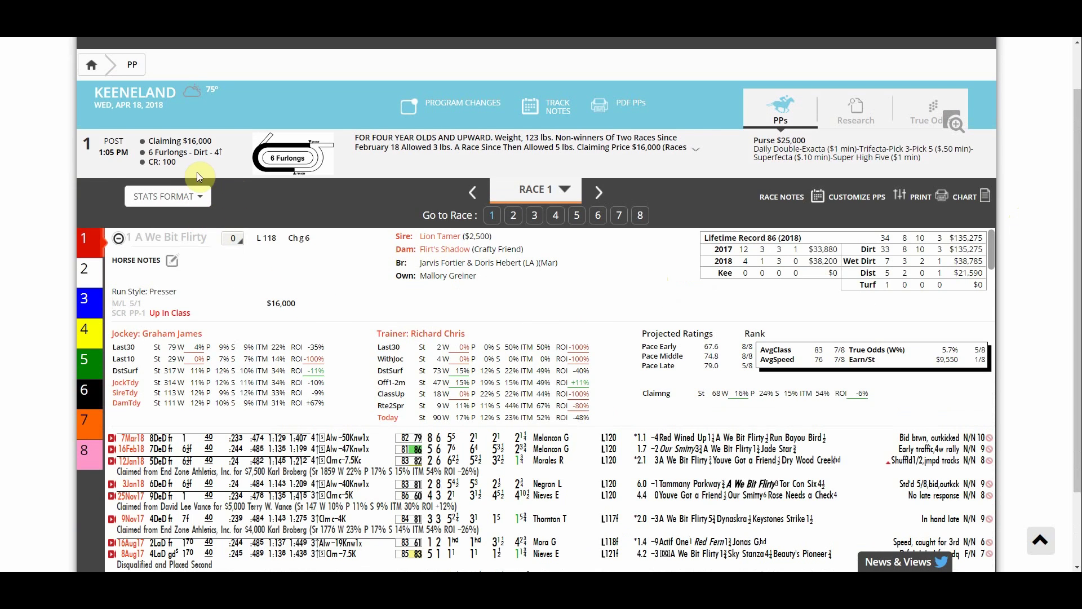
- Review the expert, situational and user template categories and apply the STATS FORMAT expert template
{"action": "left_click", "coordinate": [199, 207]}
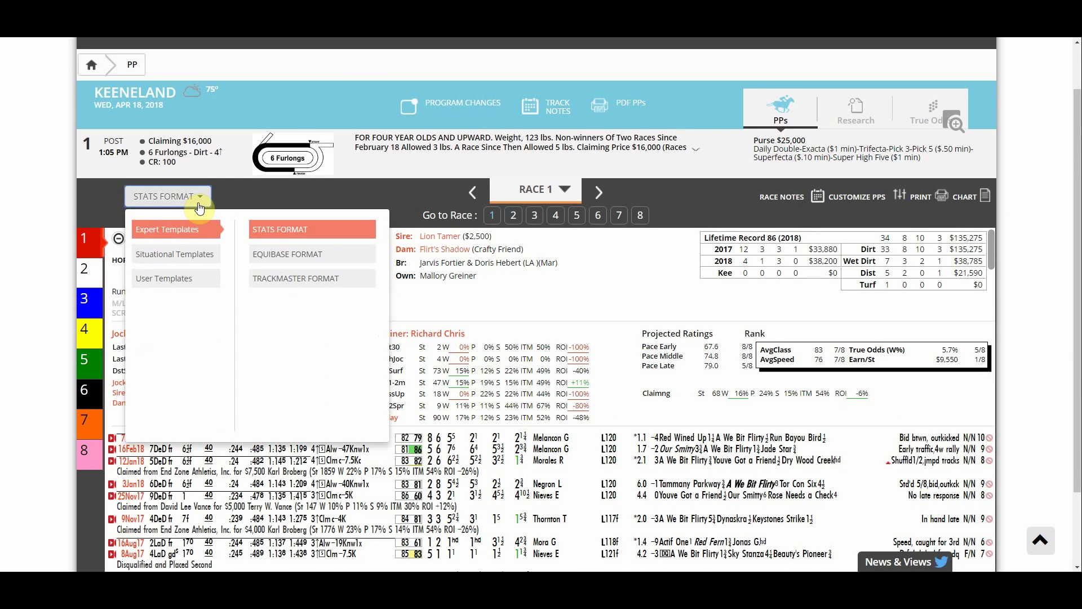
{"action": "left_click", "coordinate": [207, 260]}
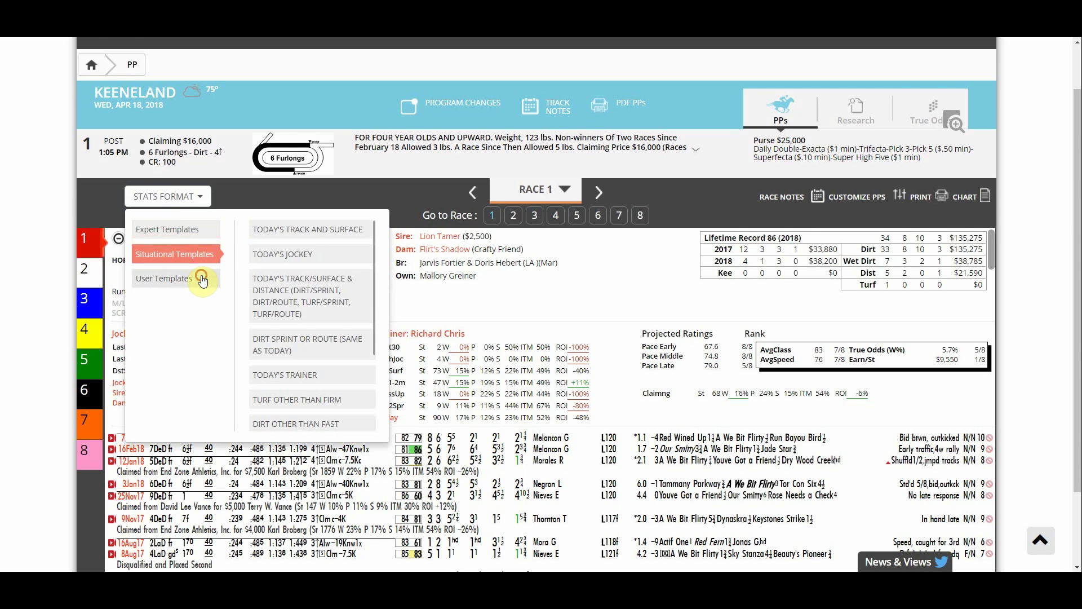
{"action": "left_click", "coordinate": [205, 278]}
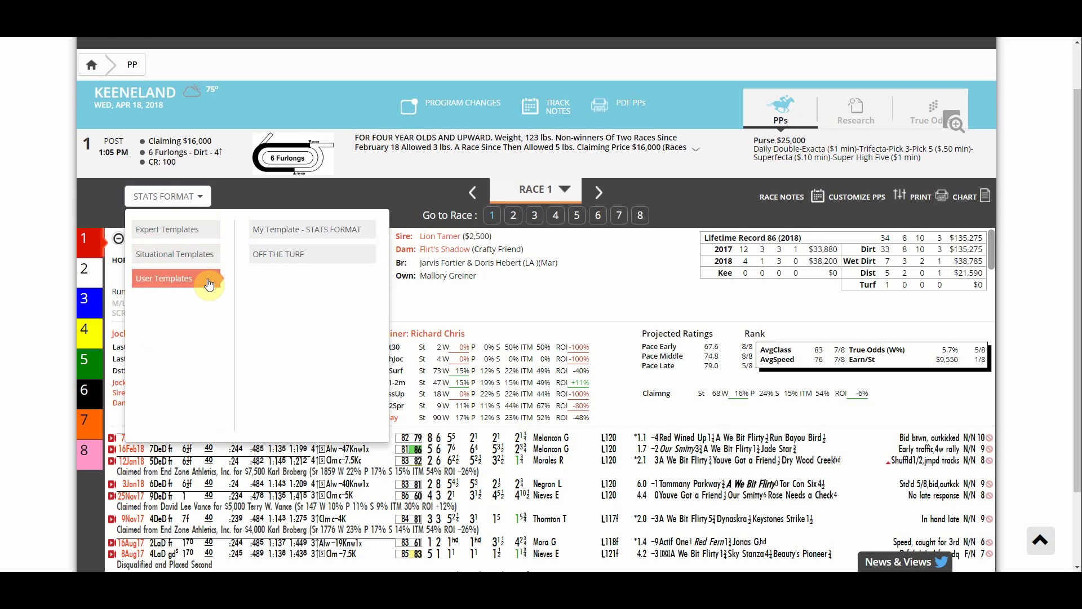
{"action": "left_click", "coordinate": [200, 236]}
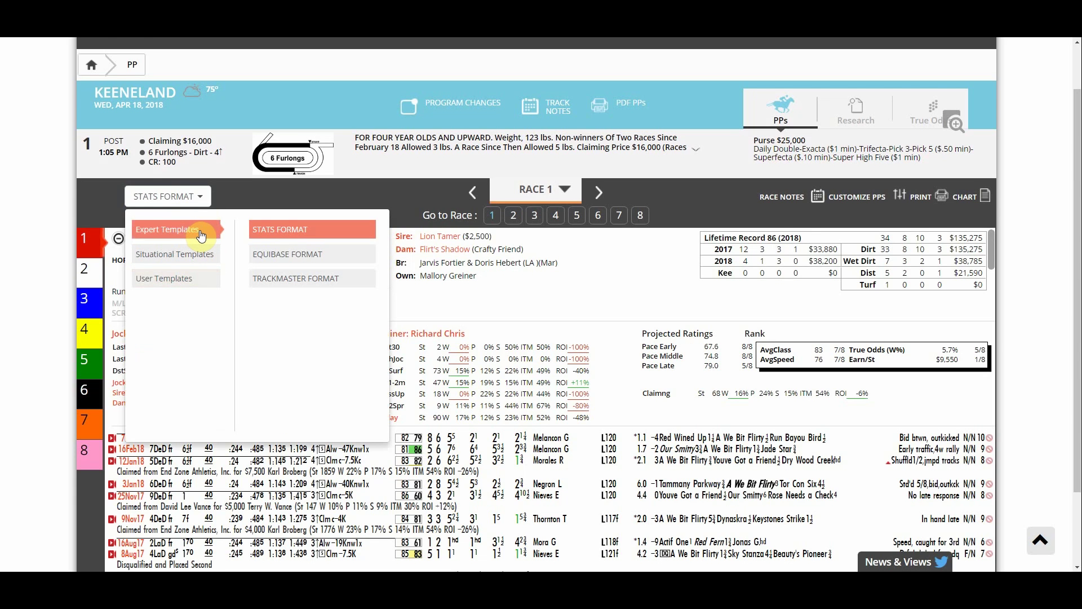
{"action": "left_click", "coordinate": [267, 235]}
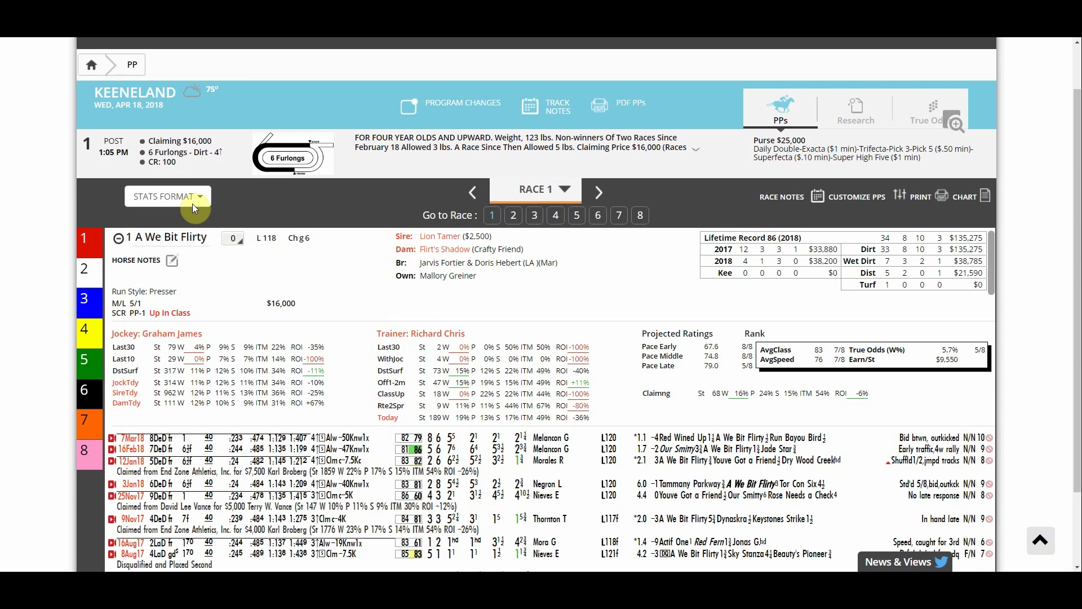
- View the past performances in the Equibase format and in the Trackmaster format for comparison
{"action": "left_click", "coordinate": [203, 194]}
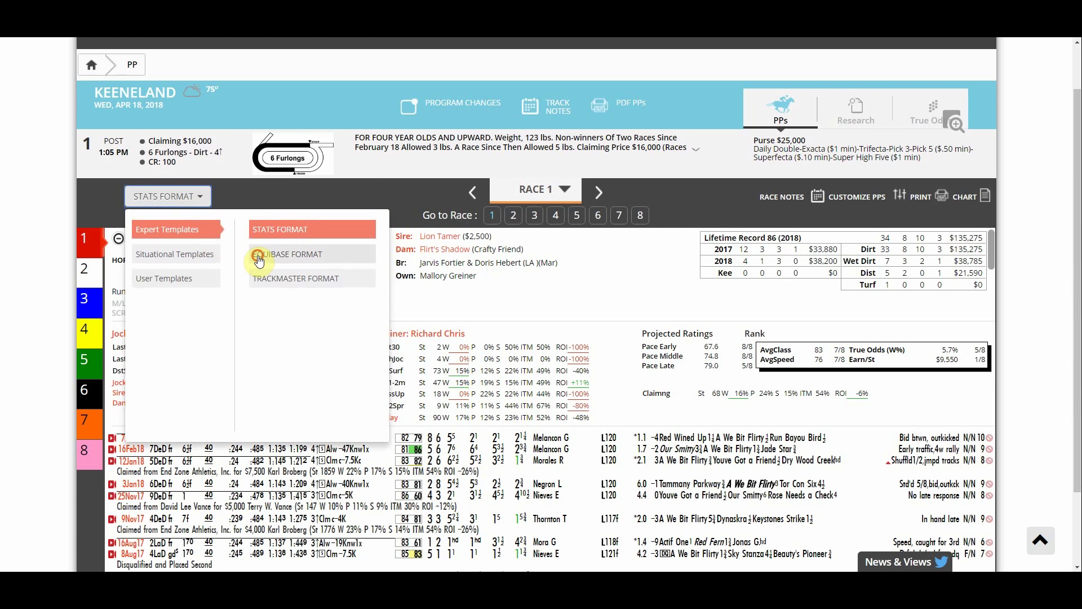
{"action": "left_click", "coordinate": [258, 261]}
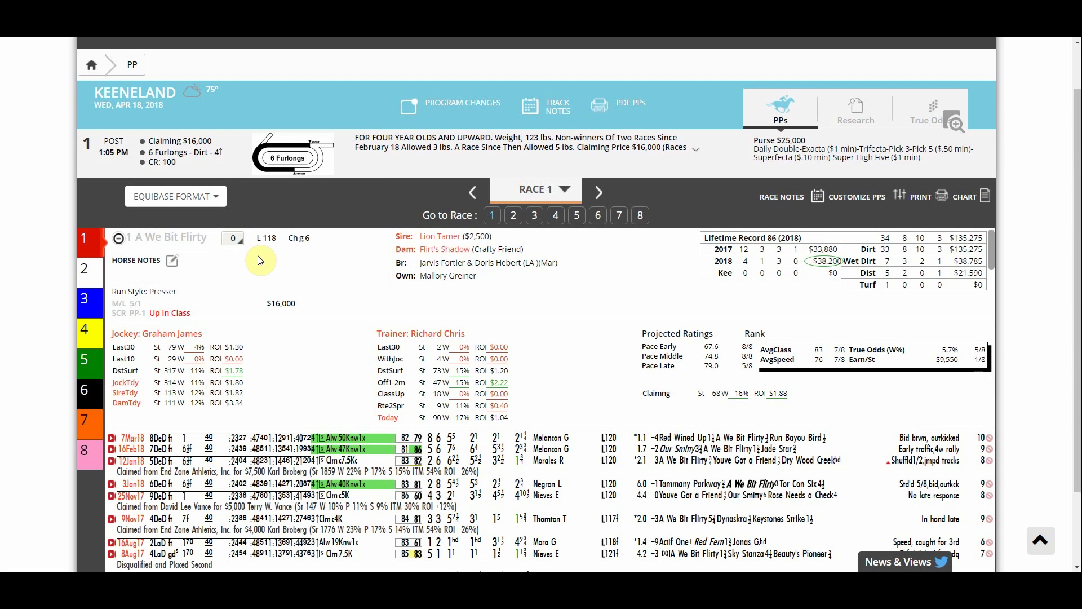
{"action": "left_click", "coordinate": [213, 194]}
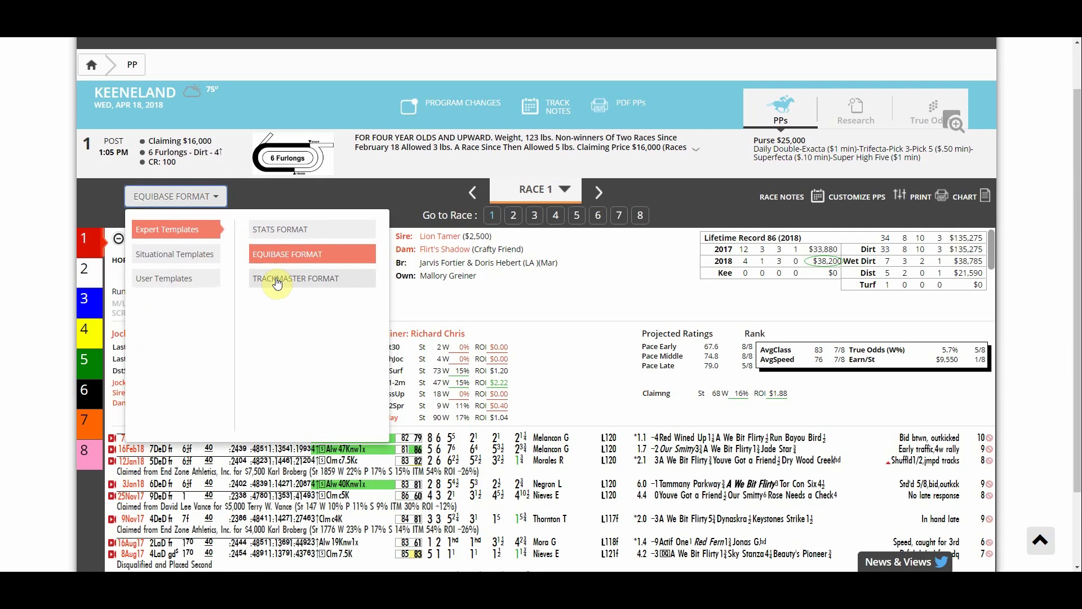
{"action": "left_click", "coordinate": [277, 280]}
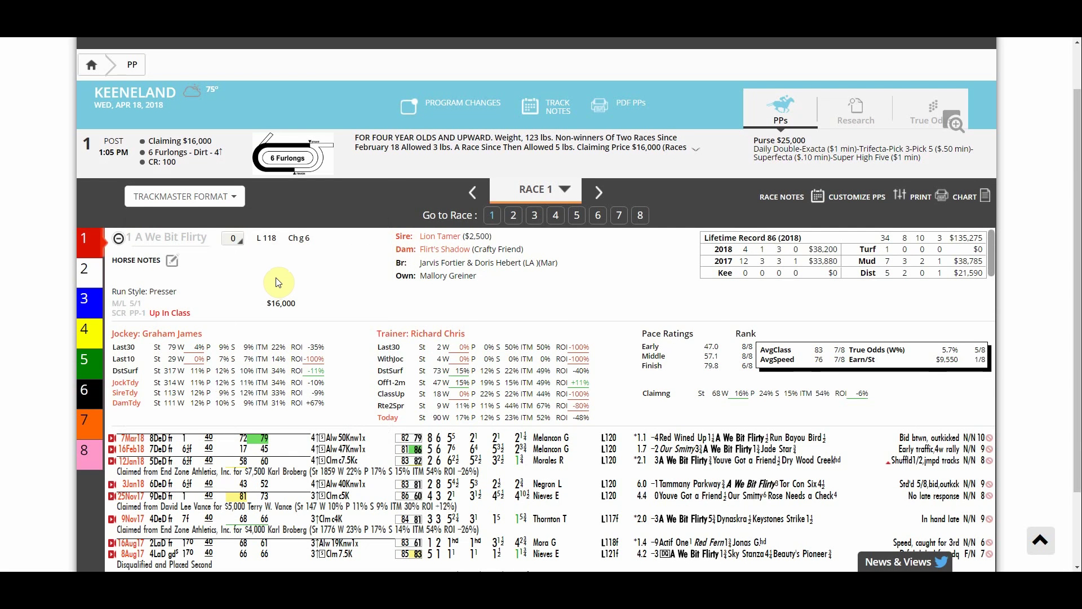
{"action": "scroll", "coordinate": [278, 282], "scroll_direction": "down", "scroll_amount": 1}
{"action": "scroll", "coordinate": [279, 282], "scroll_direction": "up", "scroll_amount": 1}
- Look through the situational templates and apply Today's Exact Distance on Dirt to the past performances
{"action": "left_click", "coordinate": [233, 200]}
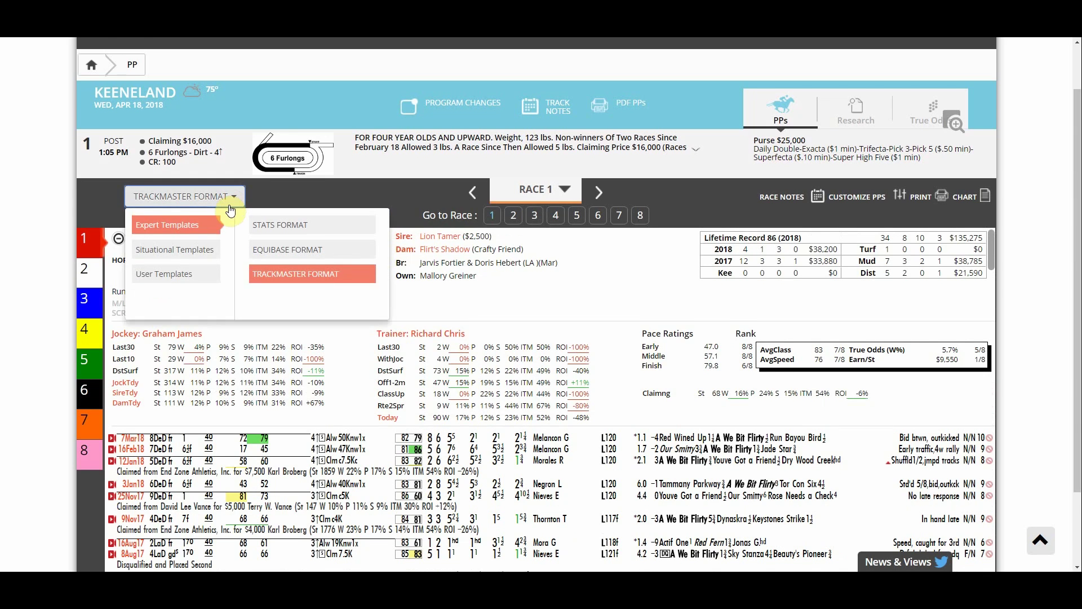
{"action": "left_click", "coordinate": [201, 259]}
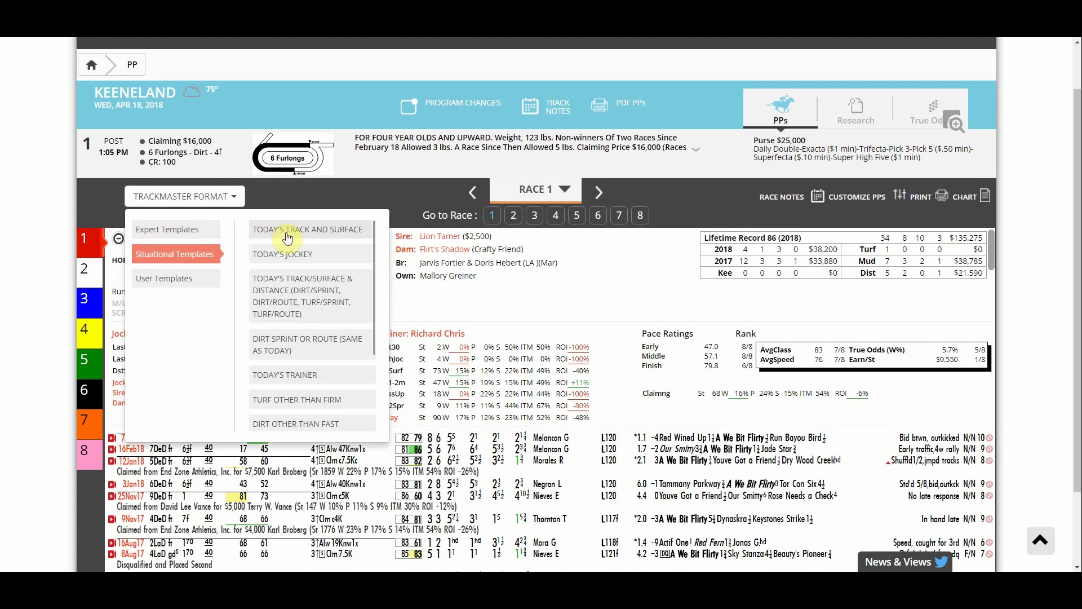
{"action": "scroll", "coordinate": [298, 293], "scroll_direction": "up", "scroll_amount": 1}
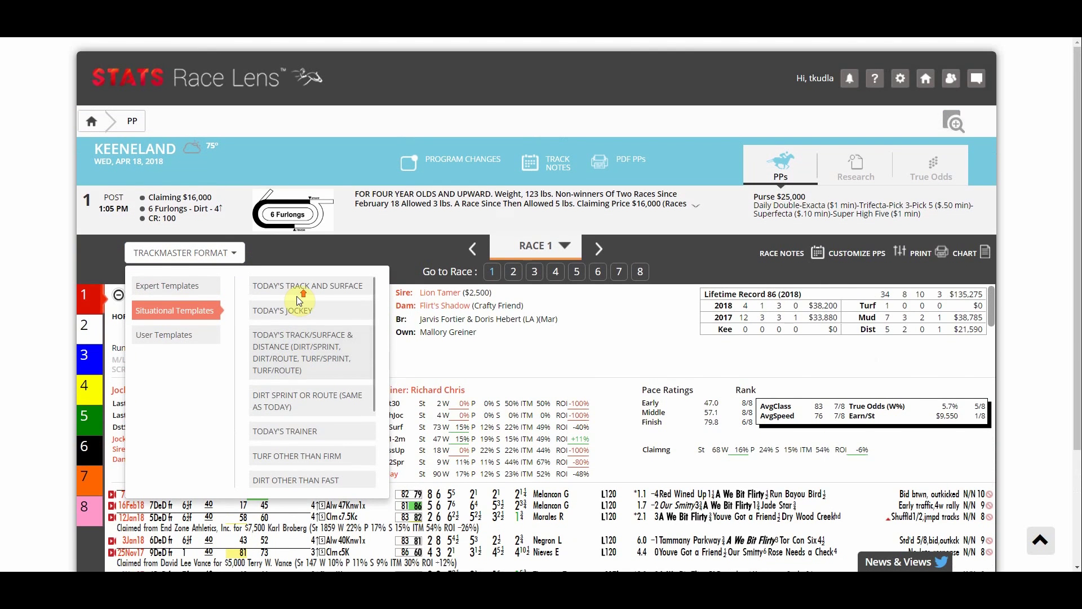
{"action": "scroll", "coordinate": [298, 308], "scroll_direction": "down", "scroll_amount": 1}
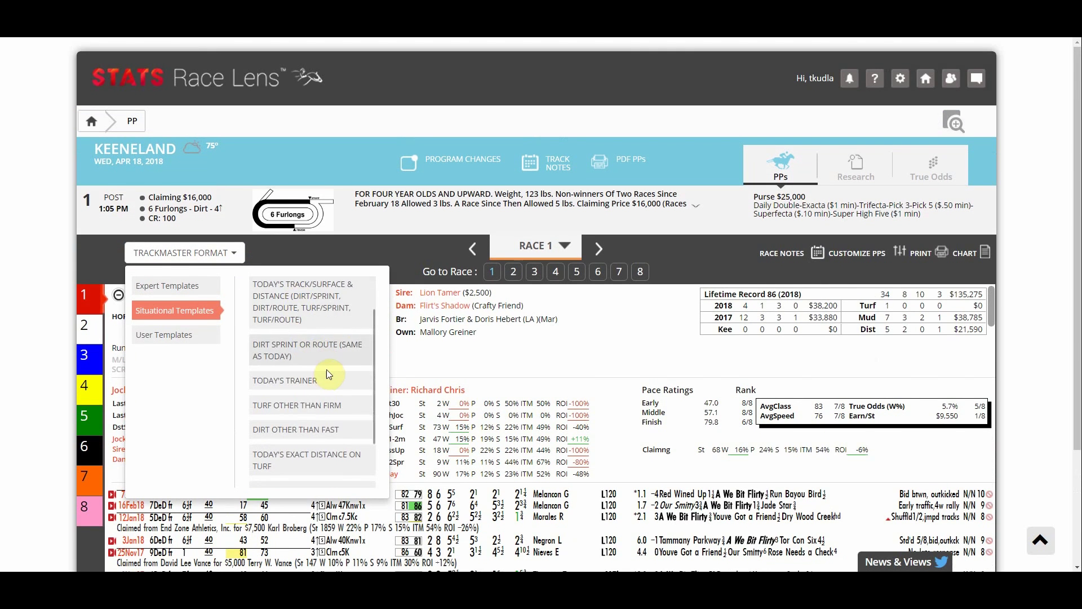
{"action": "scroll", "coordinate": [329, 372], "scroll_direction": "up", "scroll_amount": 1}
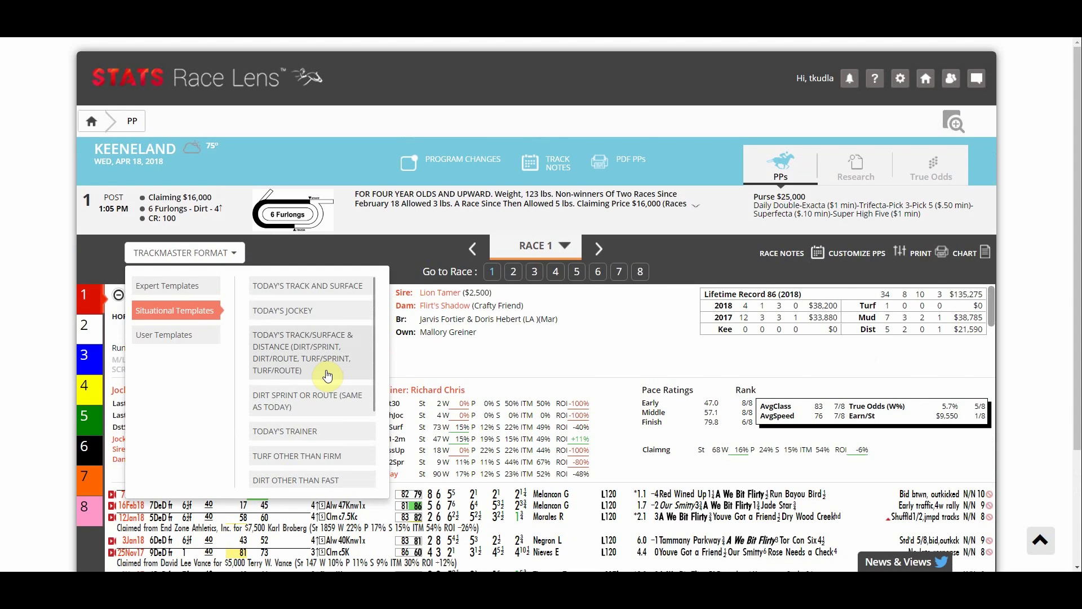
{"action": "scroll", "coordinate": [328, 376], "scroll_direction": "down", "scroll_amount": 2}
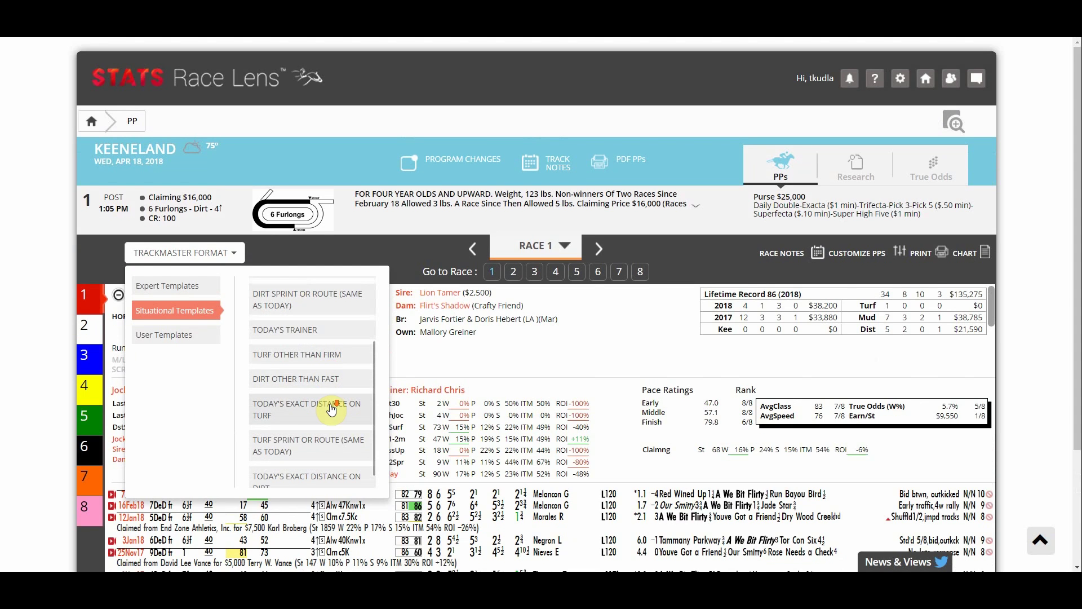
{"action": "scroll", "coordinate": [331, 410], "scroll_direction": "down", "scroll_amount": 1}
{"action": "left_click", "coordinate": [333, 480]}
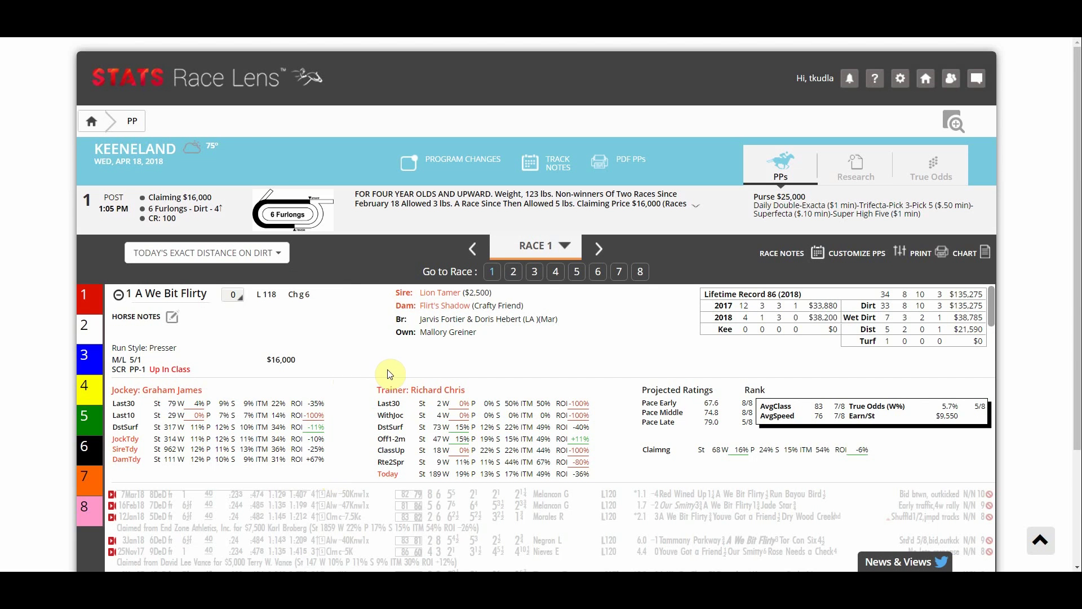
- Examine which of A We Bit Flirty's past races are highlighted as run at today's exact dirt distance
{"action": "scroll", "coordinate": [379, 367], "scroll_direction": "down", "scroll_amount": 1}
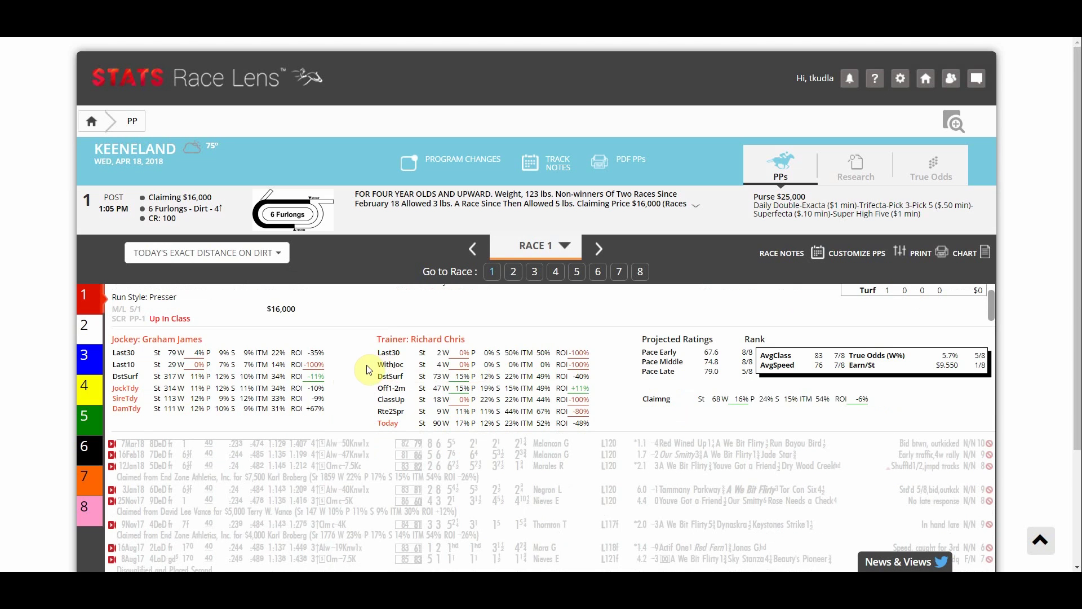
{"action": "scroll", "coordinate": [371, 369], "scroll_direction": "down", "scroll_amount": 4}
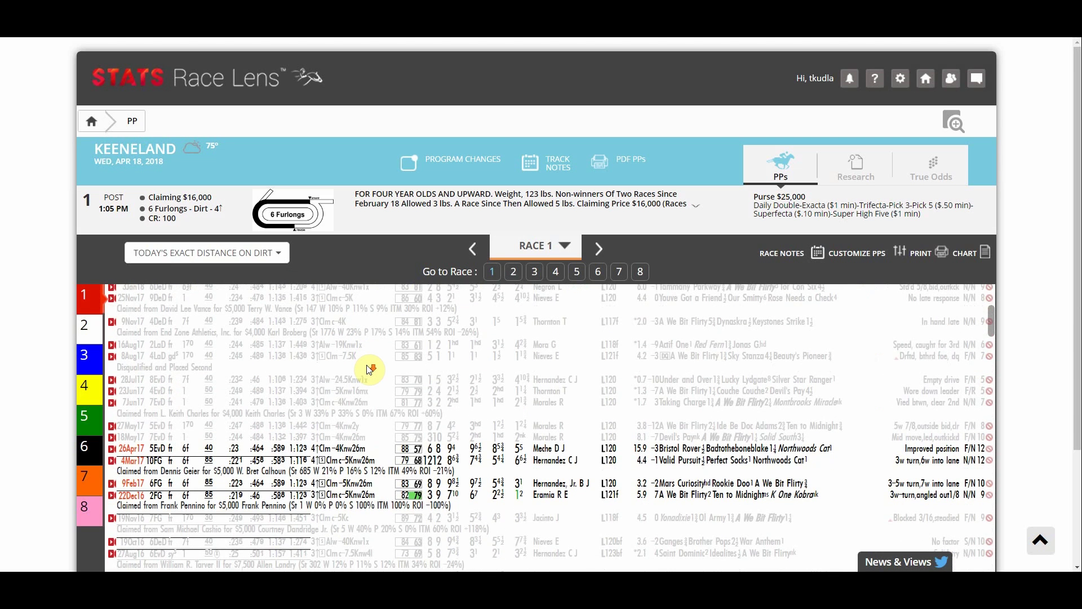
{"action": "scroll", "coordinate": [370, 370], "scroll_direction": "down", "scroll_amount": 2}
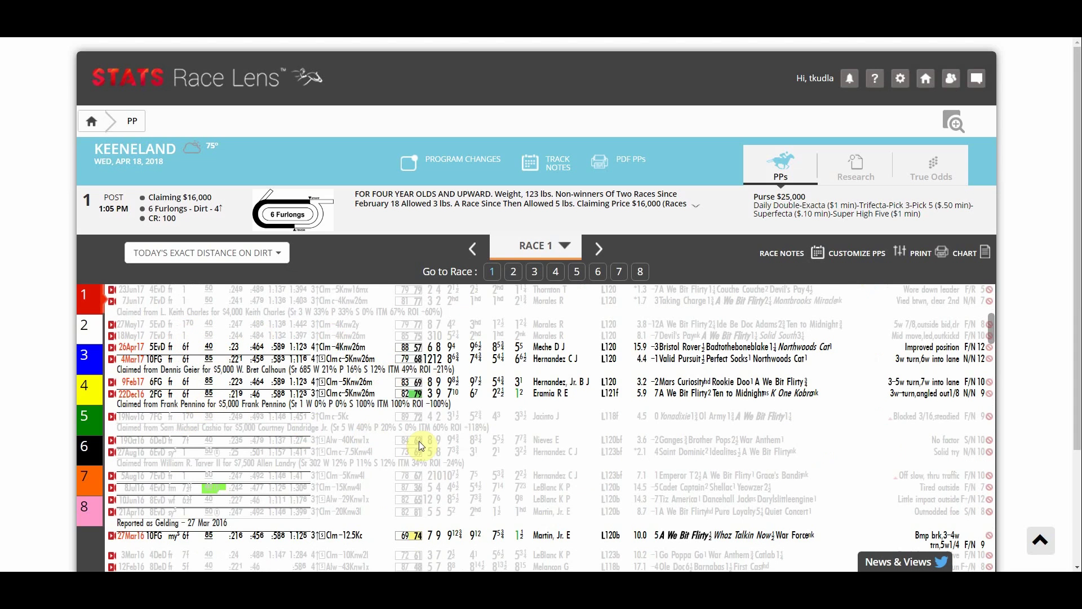
{"action": "scroll", "coordinate": [418, 441], "scroll_direction": "down", "scroll_amount": 1}
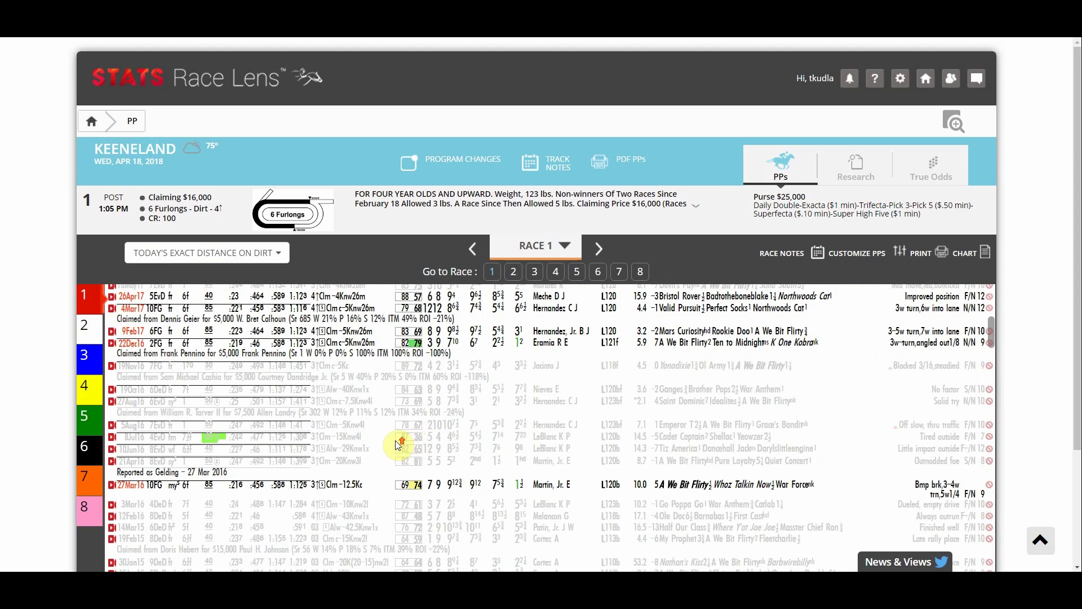
{"action": "scroll", "coordinate": [399, 446], "scroll_direction": "up", "scroll_amount": 5}
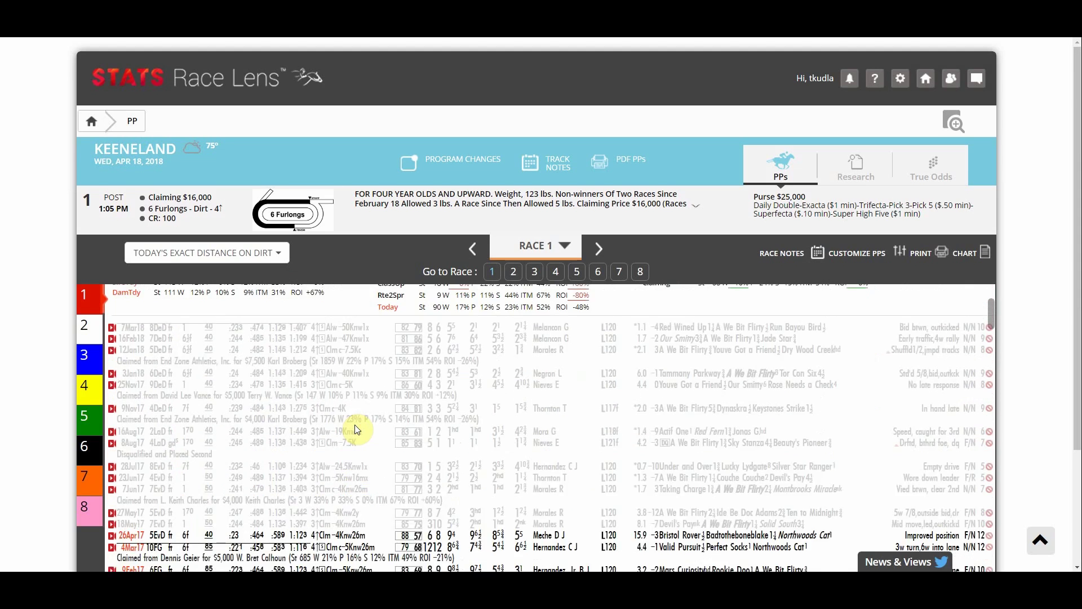
{"action": "scroll", "coordinate": [356, 429], "scroll_direction": "up", "scroll_amount": 3}
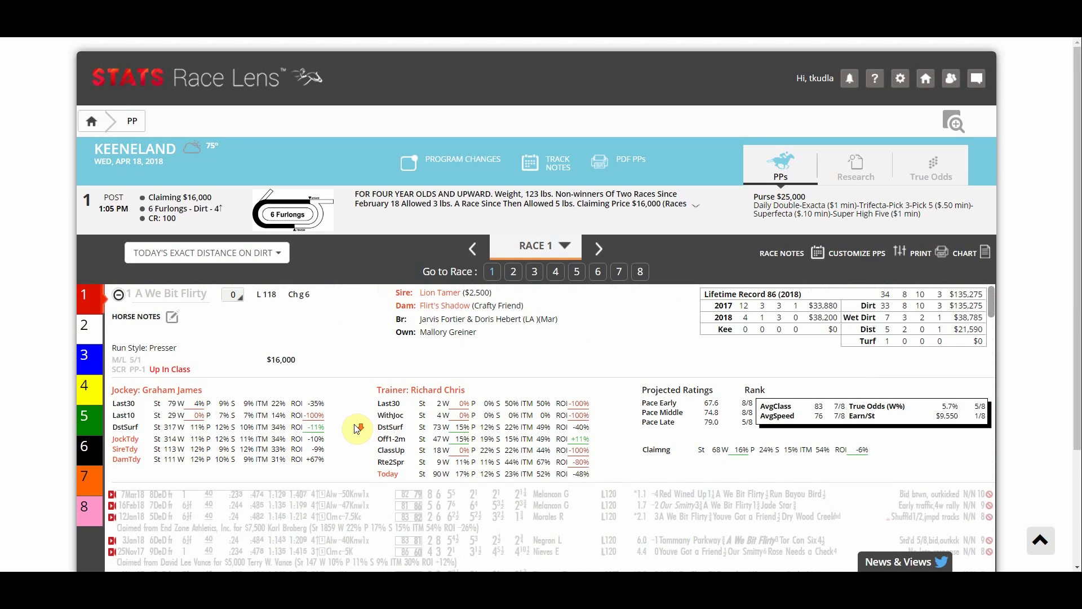
{"action": "scroll", "coordinate": [357, 430], "scroll_direction": "down", "scroll_amount": 1}
- Switch the past performances to the situational template Today's Jockey
{"action": "left_click", "coordinate": [270, 255]}
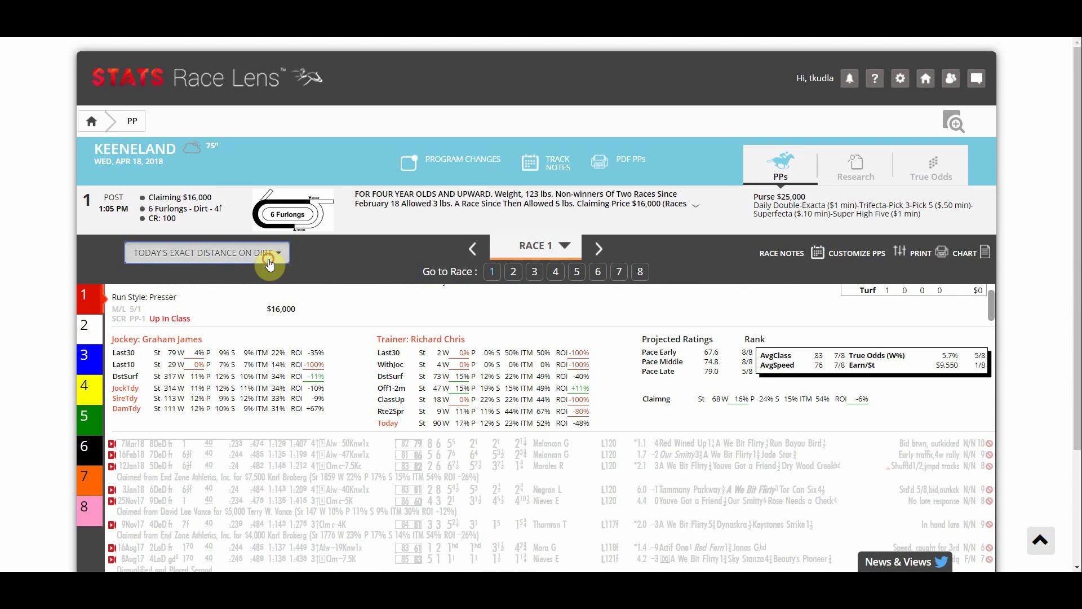
{"action": "scroll", "coordinate": [309, 361], "scroll_direction": "up", "scroll_amount": 3}
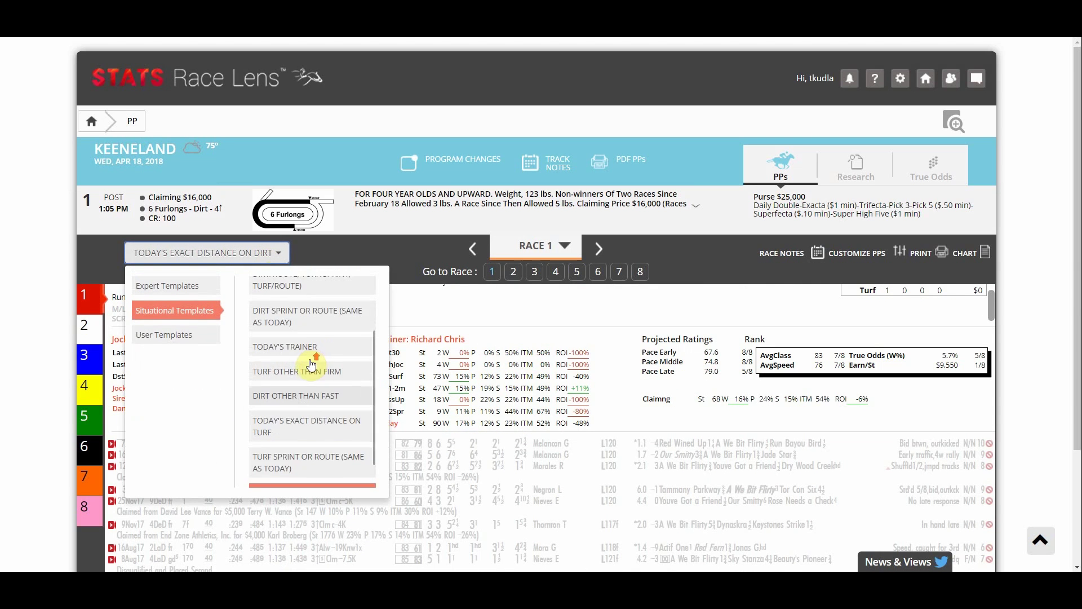
{"action": "left_click", "coordinate": [315, 311]}
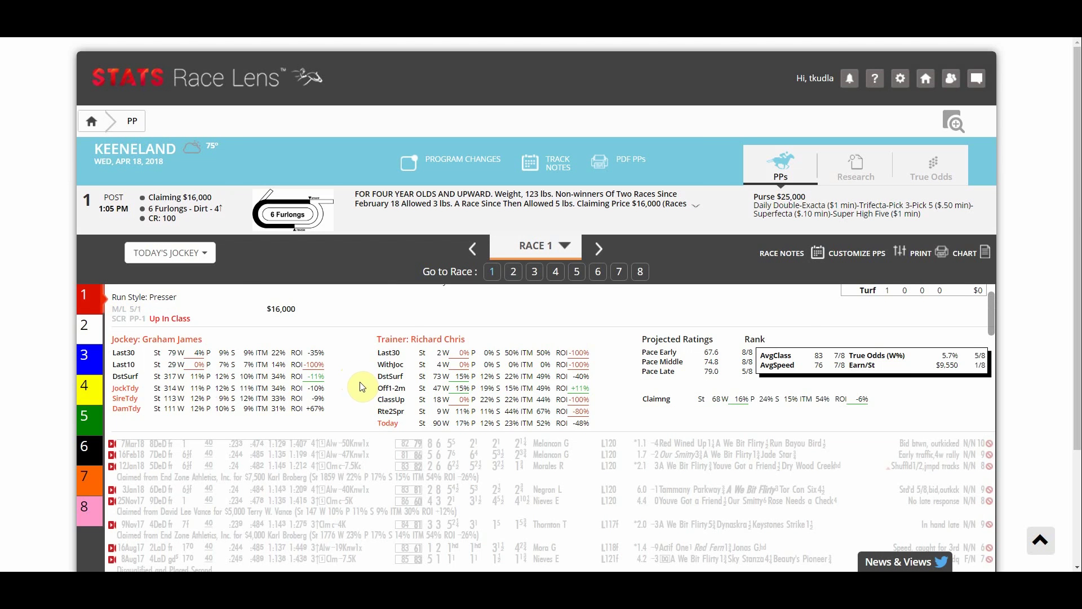
- Check A We Bit Flirty's and The Money Monster's past races for highlighted starts ridden by today's jockey
{"action": "scroll", "coordinate": [457, 435], "scroll_direction": "down", "scroll_amount": 3}
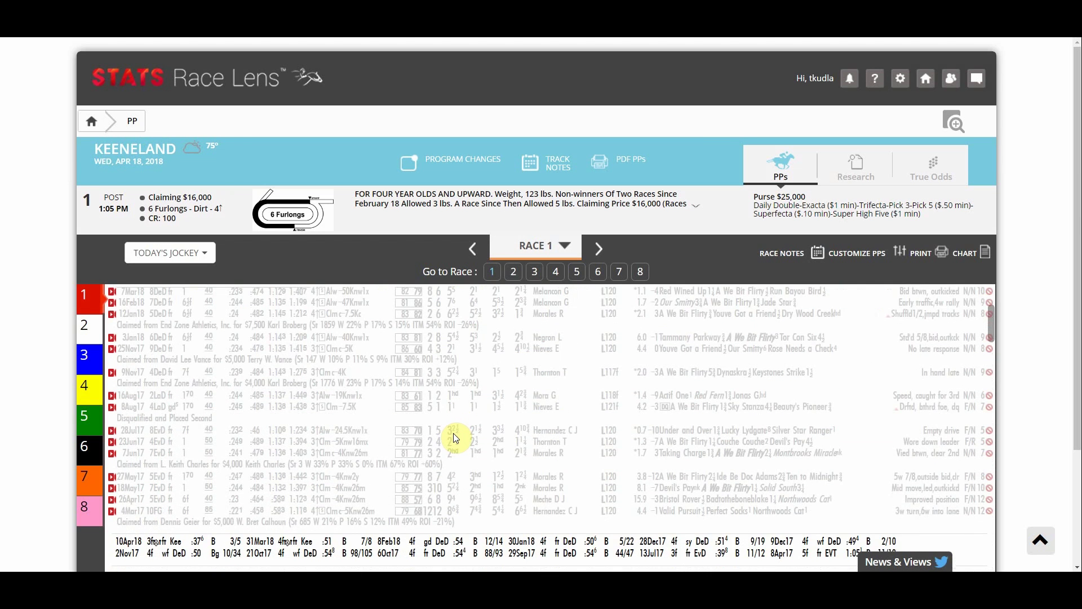
{"action": "scroll", "coordinate": [456, 436], "scroll_direction": "down", "scroll_amount": 2}
{"action": "scroll", "coordinate": [456, 437], "scroll_direction": "up", "scroll_amount": 5}
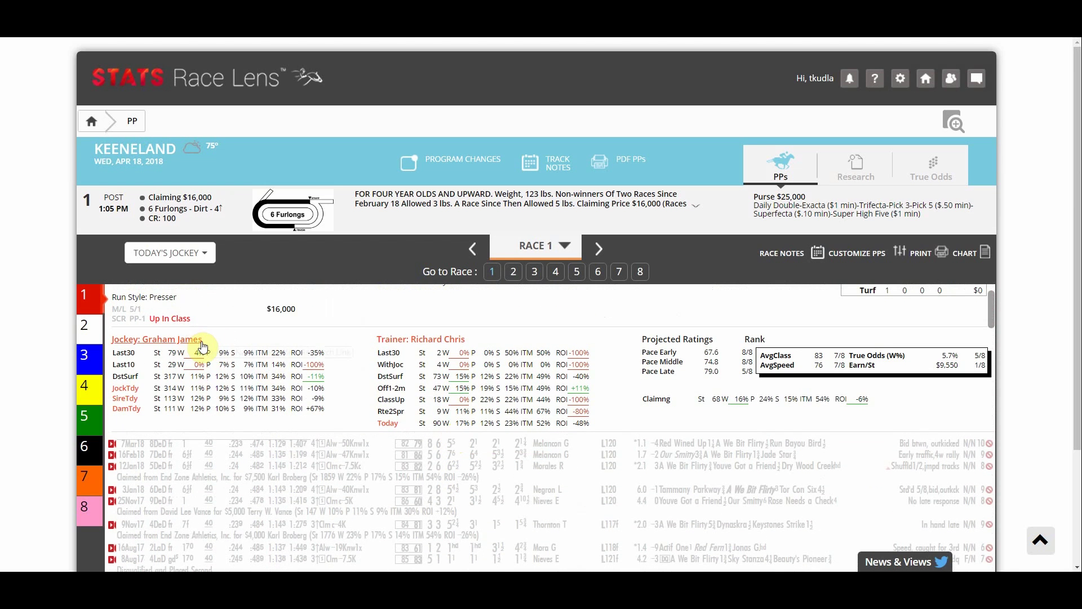
{"action": "scroll", "coordinate": [459, 456], "scroll_direction": "down", "scroll_amount": 2}
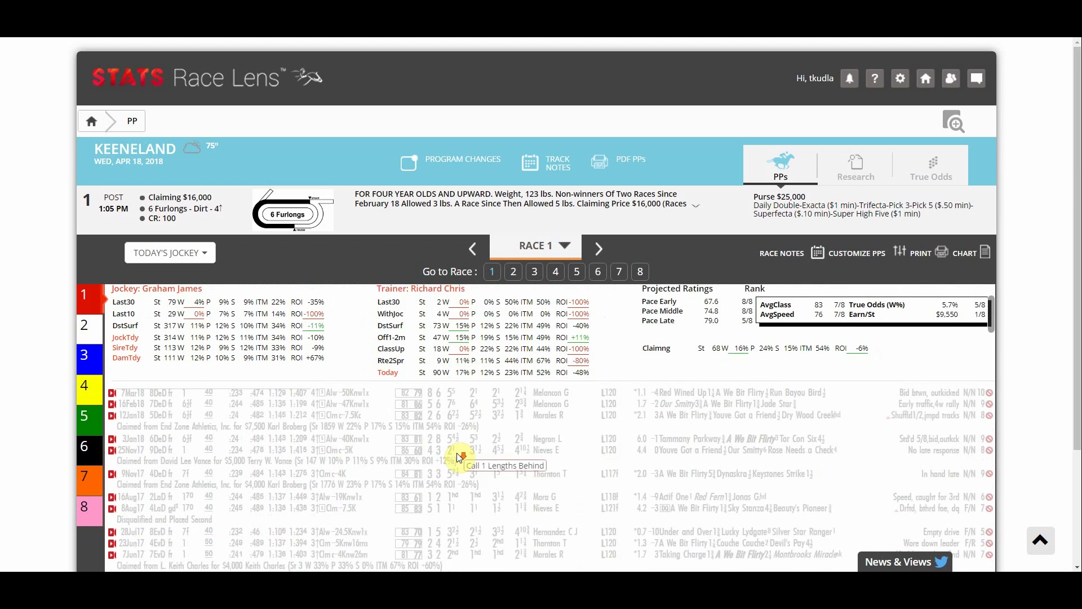
{"action": "scroll", "coordinate": [459, 458], "scroll_direction": "down", "scroll_amount": 4}
{"action": "scroll", "coordinate": [460, 458], "scroll_direction": "down", "scroll_amount": 4}
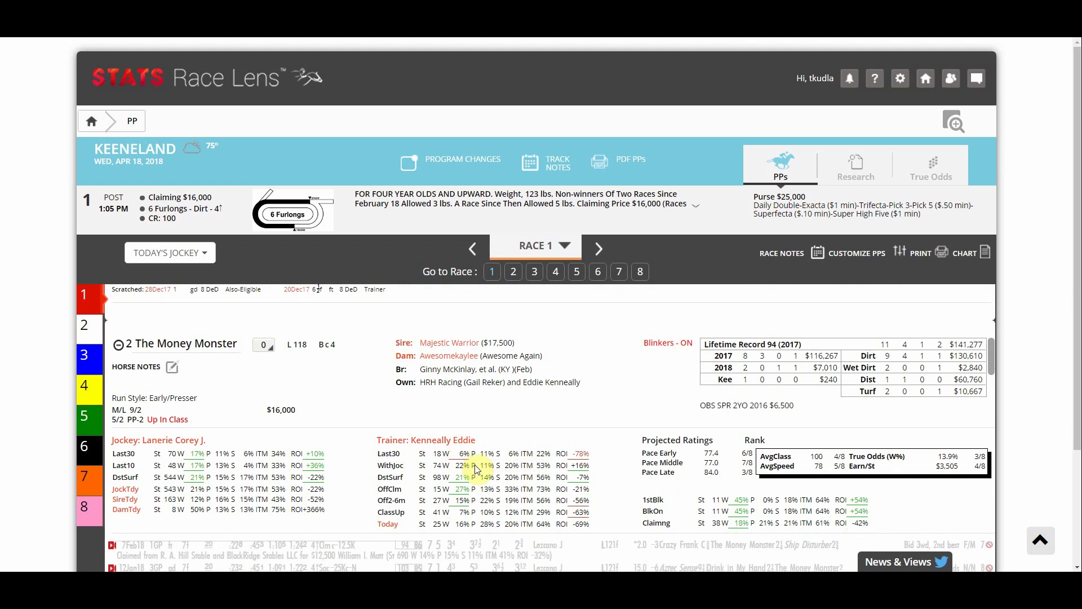
{"action": "scroll", "coordinate": [536, 474], "scroll_direction": "down", "scroll_amount": 2}
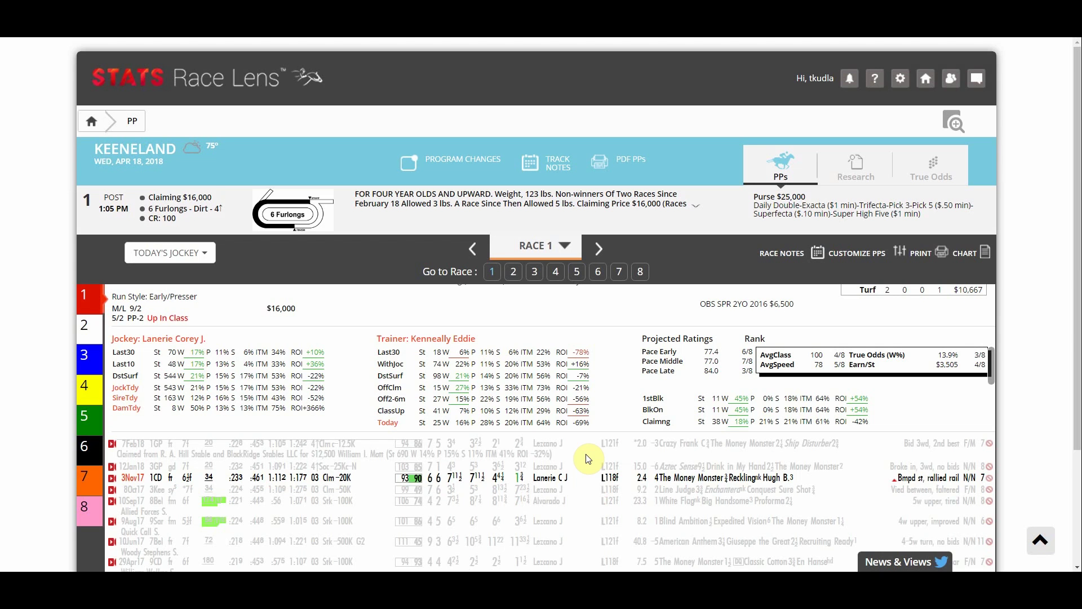
{"action": "scroll", "coordinate": [353, 415], "scroll_direction": "up", "scroll_amount": 1}
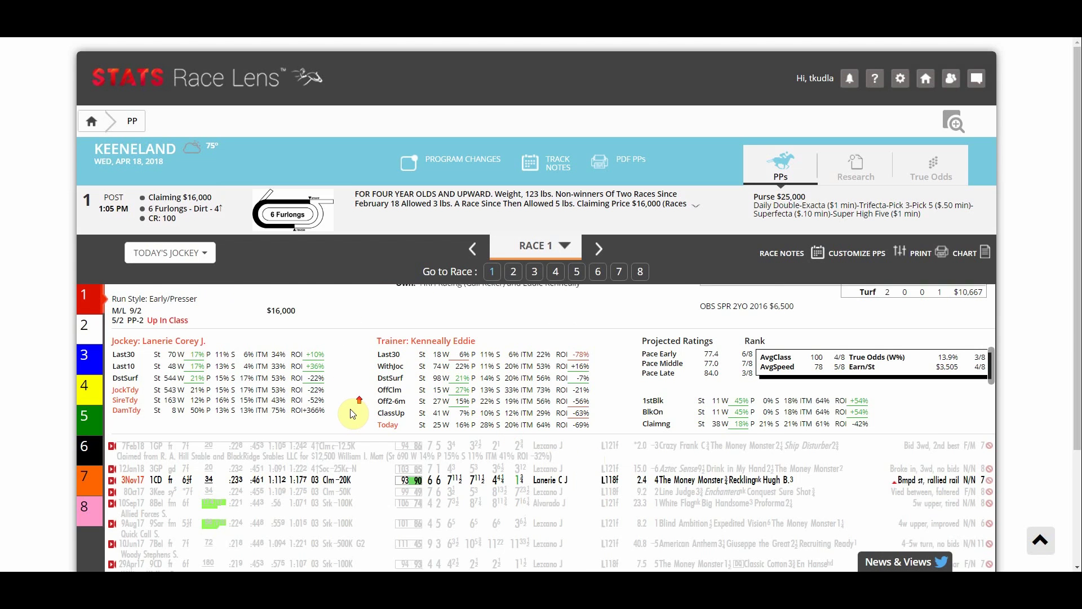
- Look through the user templates available for the past performances
{"action": "scroll", "coordinate": [352, 414], "scroll_direction": "up", "scroll_amount": 10}
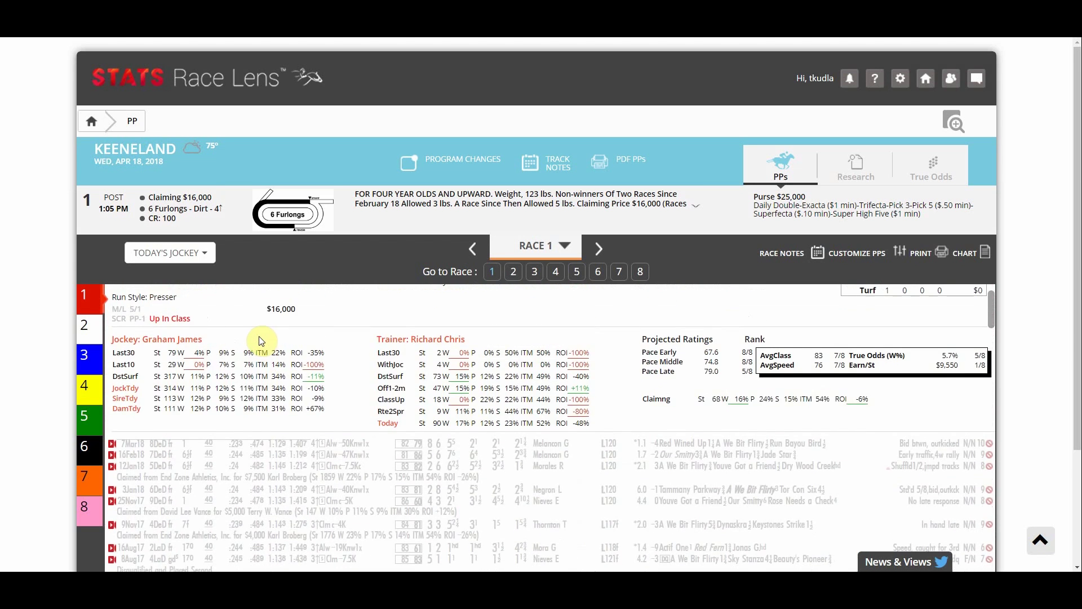
{"action": "scroll", "coordinate": [261, 341], "scroll_direction": "up", "scroll_amount": 3}
{"action": "left_click", "coordinate": [194, 259]}
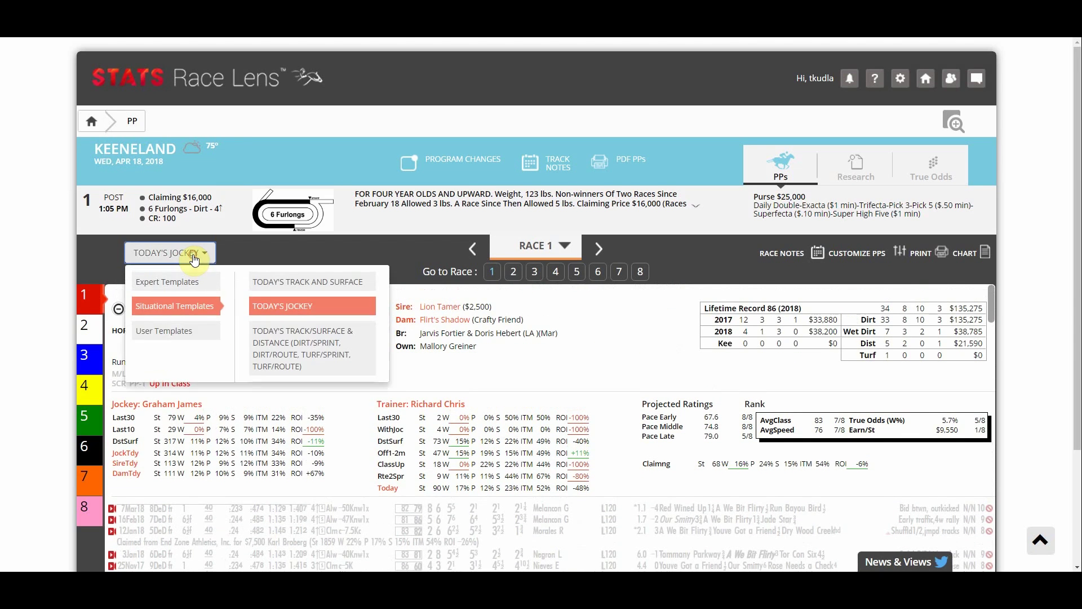
{"action": "left_click", "coordinate": [182, 335]}
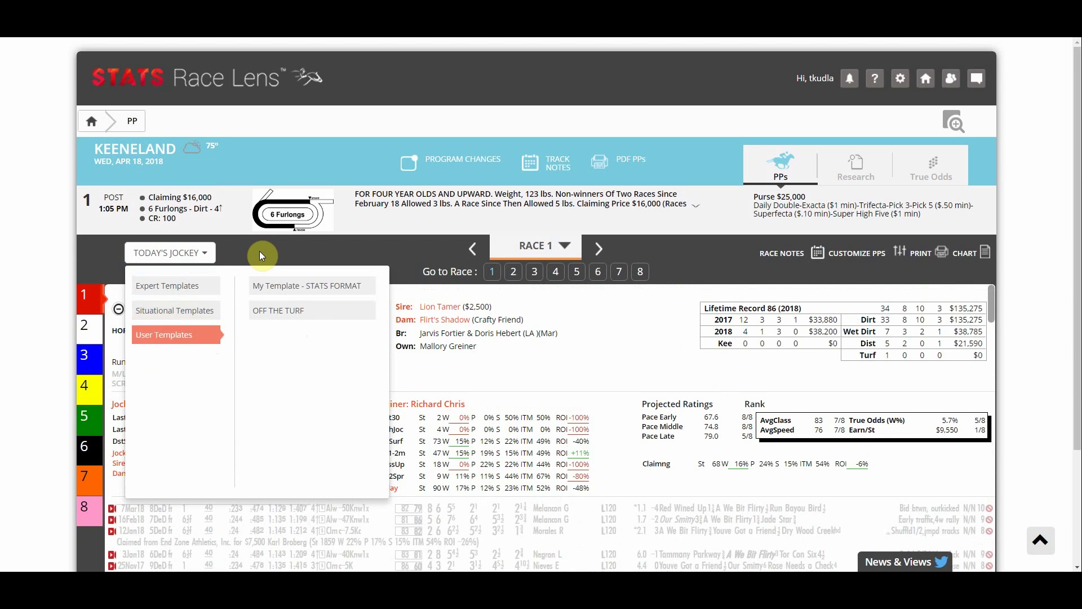
{"action": "left_click", "coordinate": [203, 253]}
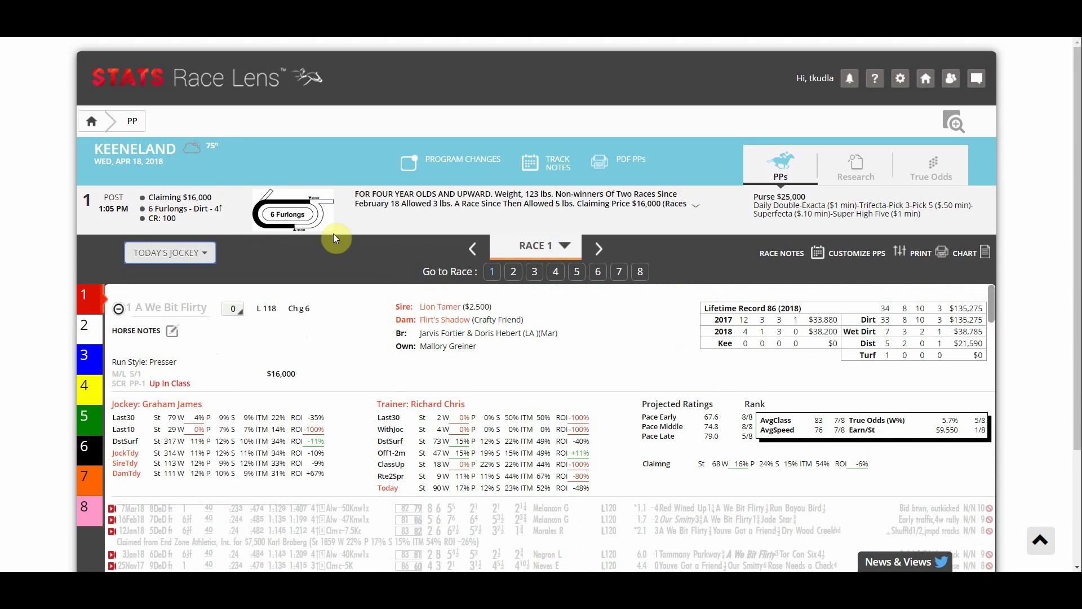
- Open the past performance customization page and review its basic, situational and user-created templates
{"action": "left_click", "coordinate": [878, 261]}
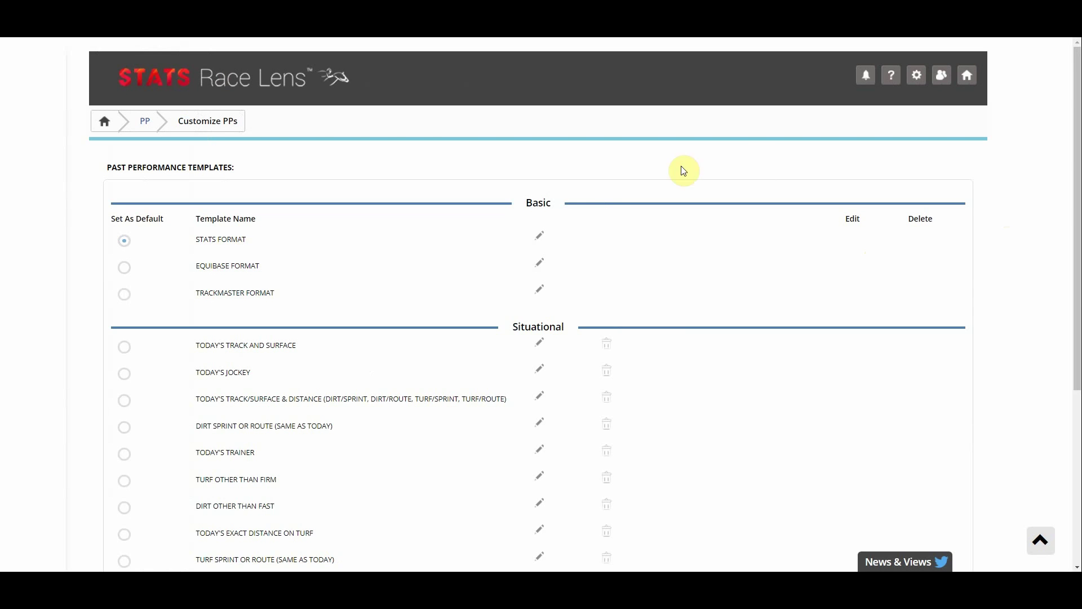
{"action": "scroll", "coordinate": [573, 331], "scroll_direction": "down", "scroll_amount": 4}
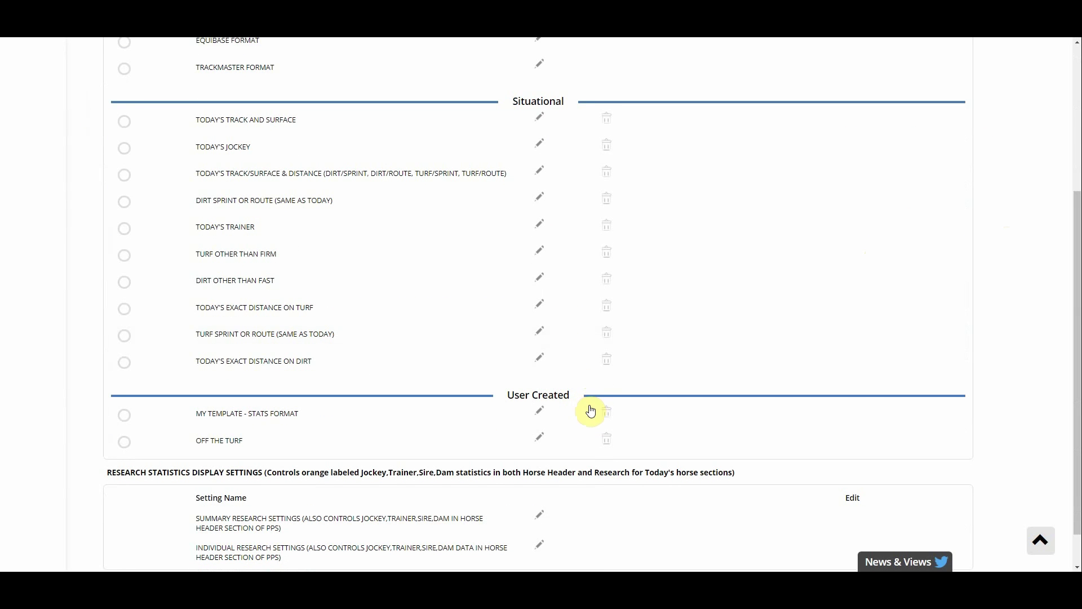
{"action": "scroll", "coordinate": [566, 400], "scroll_direction": "up", "scroll_amount": 4}
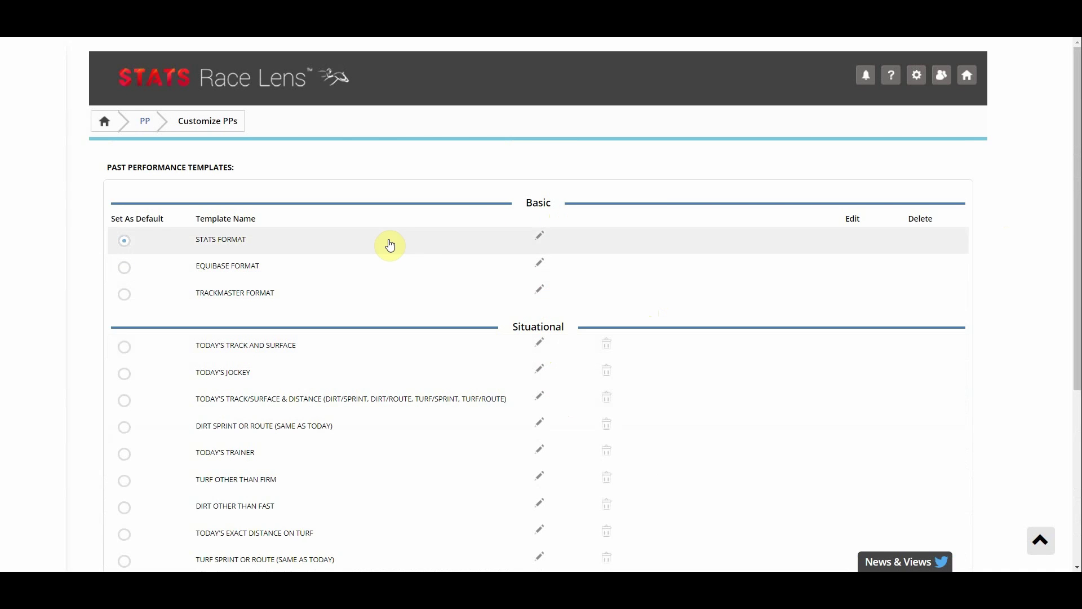
- Start a custom template from the basic STATS FORMAT and name it Tutorial Template
{"action": "left_click", "coordinate": [541, 240]}
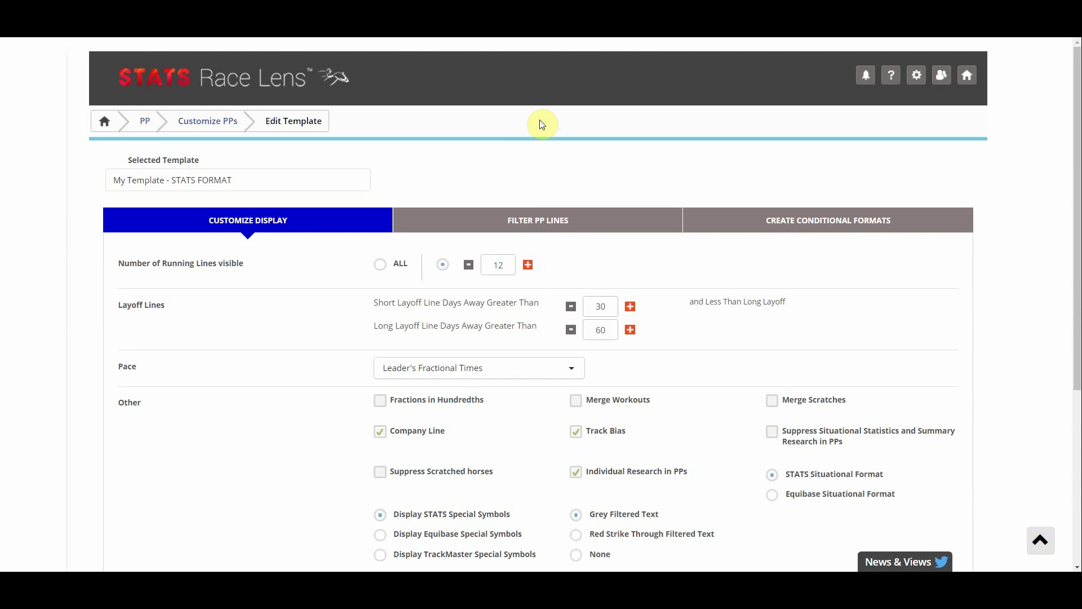
{"action": "triple_click", "coordinate": [289, 170]}
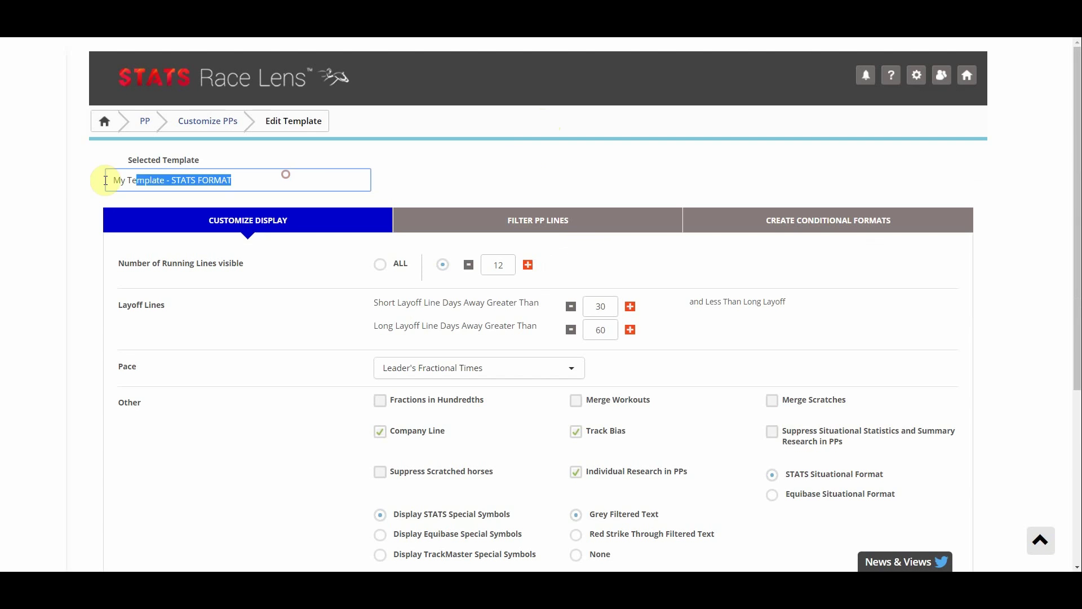
{"action": "type", "text": "Tu"}
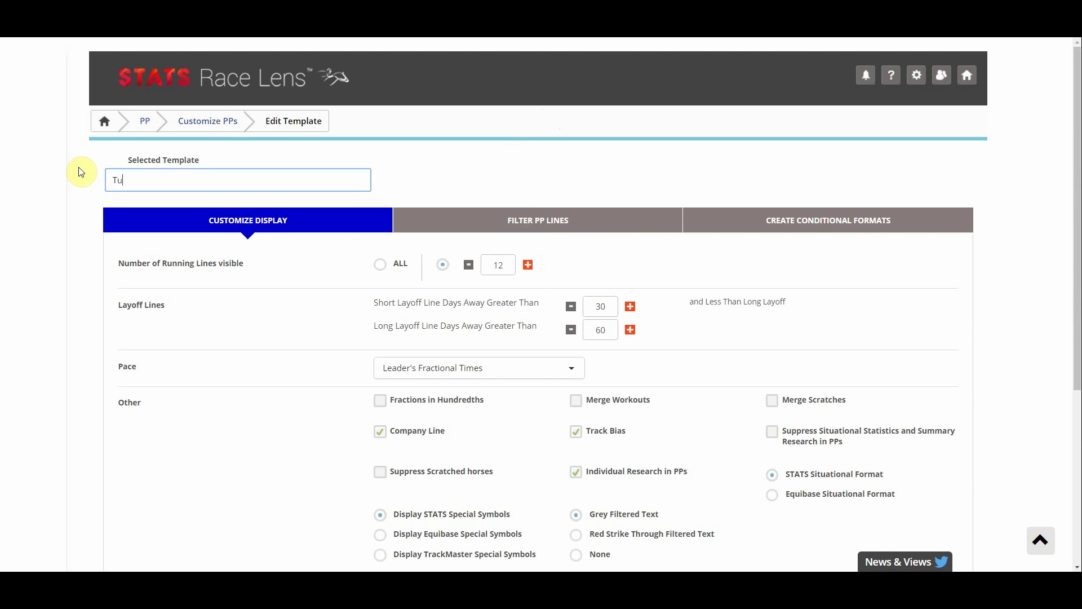
{"action": "type", "text": "torial Templateemplate"}
{"action": "left_click", "coordinate": [445, 172]}
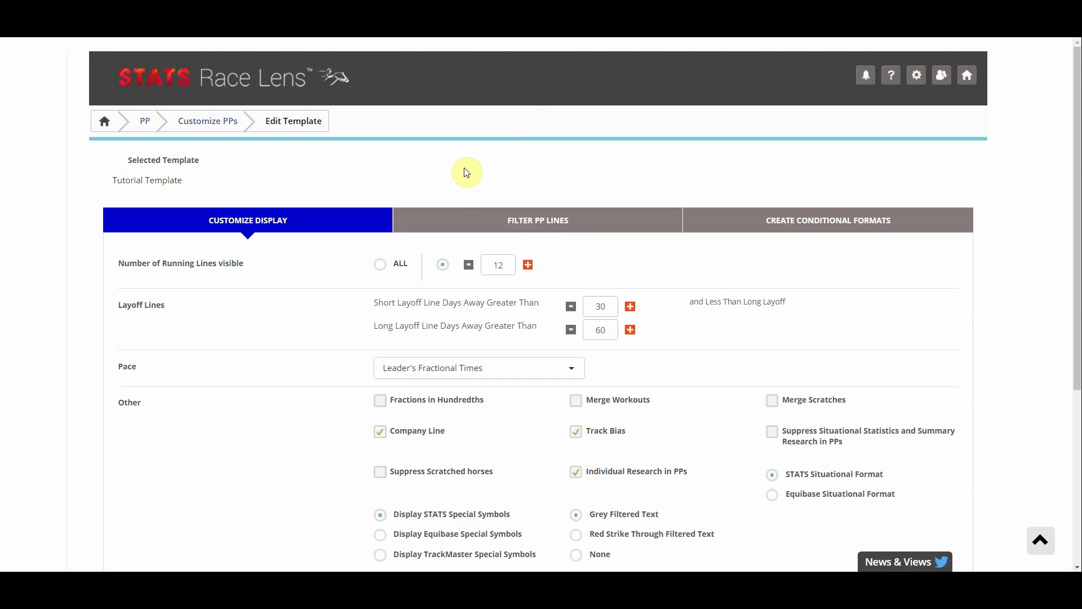
- Set the template to show all running lines and use Leader's Fractional Times for the pace
{"action": "scroll", "coordinate": [467, 172], "scroll_direction": "down", "scroll_amount": 1}
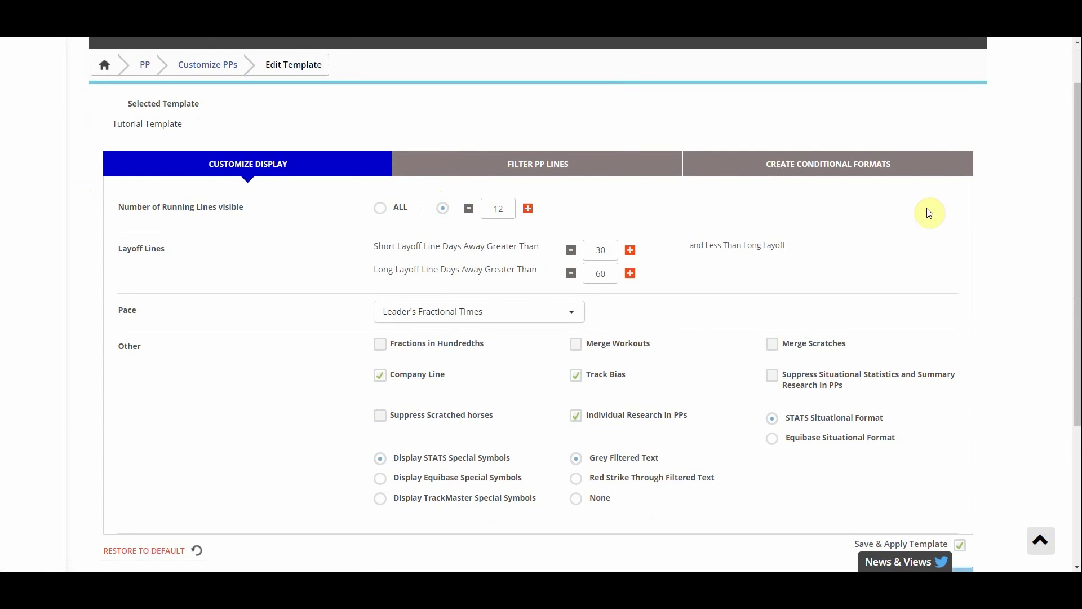
{"action": "scroll", "coordinate": [1014, 218], "scroll_direction": "down", "scroll_amount": 1}
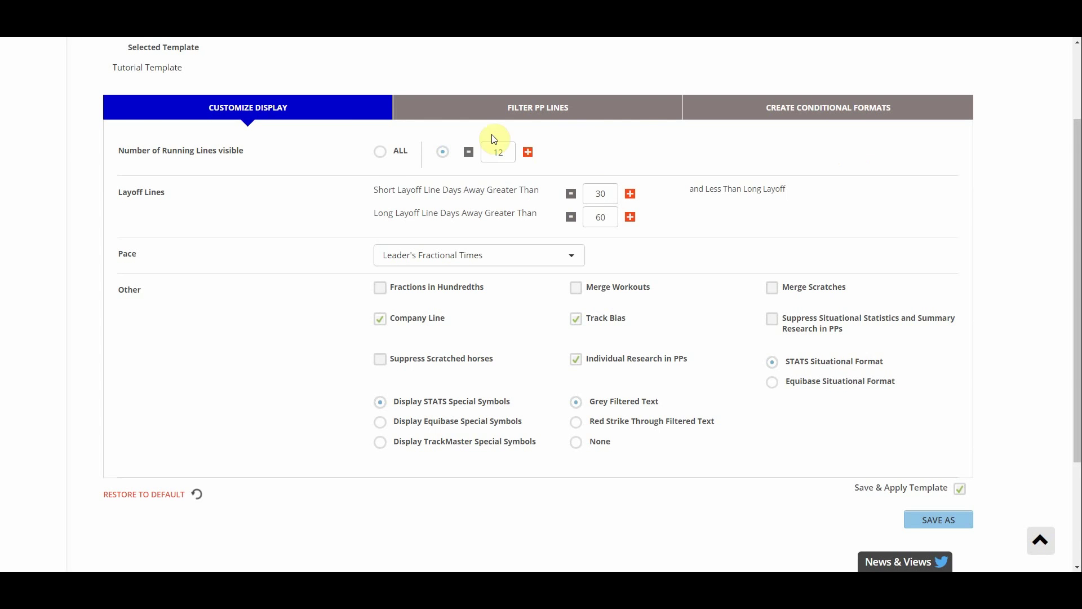
{"action": "left_click", "coordinate": [378, 156]}
{"action": "left_click", "coordinate": [568, 262]}
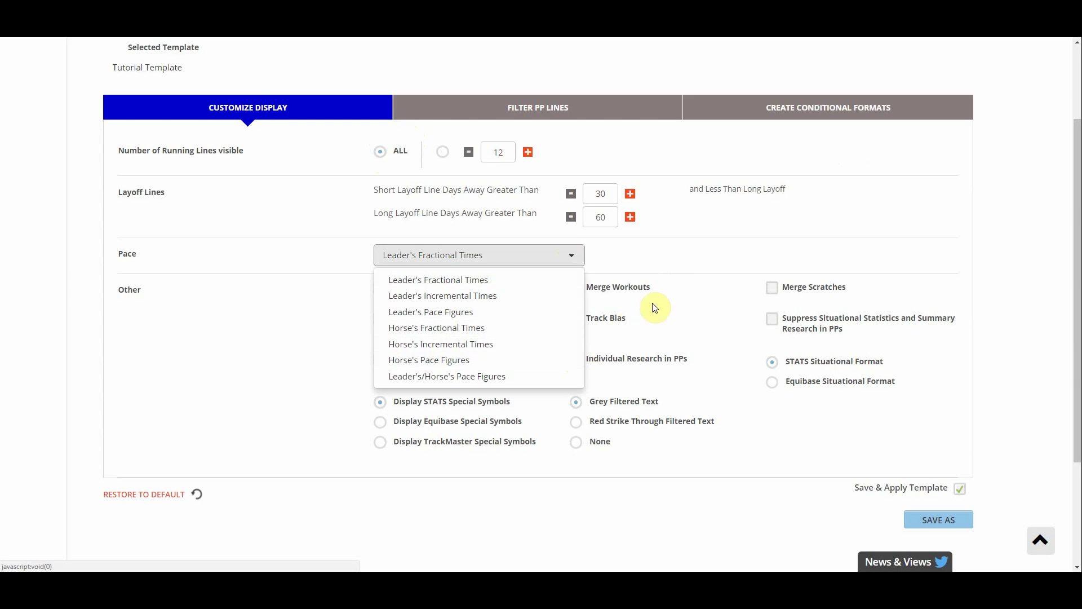
{"action": "left_click", "coordinate": [528, 282]}
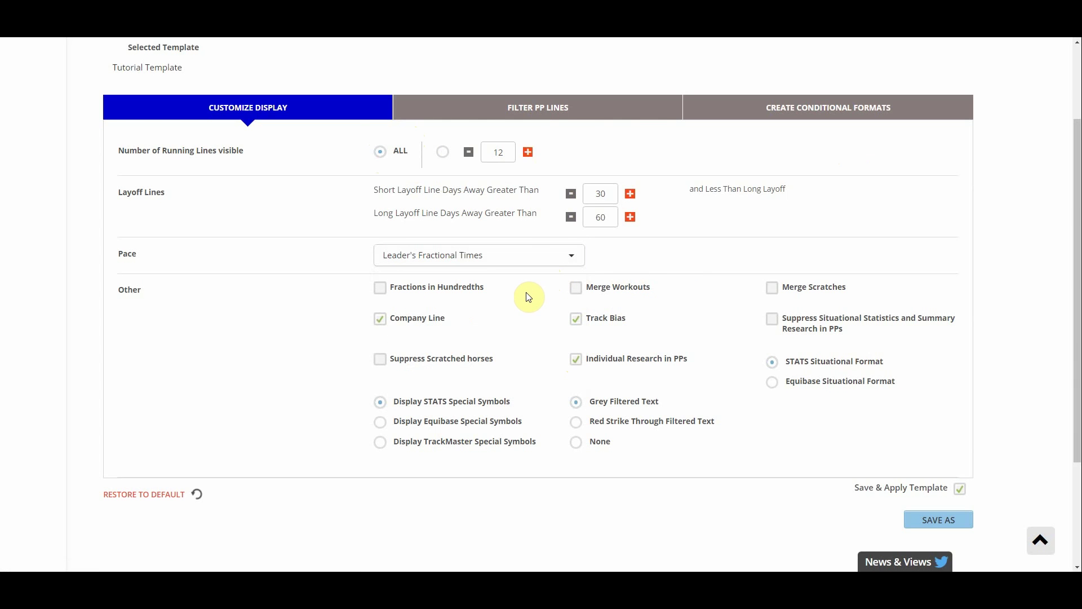
- Filter the template's past performance lines by distance Today's Plus and early pace Within Two Lengths
{"action": "scroll", "coordinate": [529, 297], "scroll_direction": "down", "scroll_amount": 1}
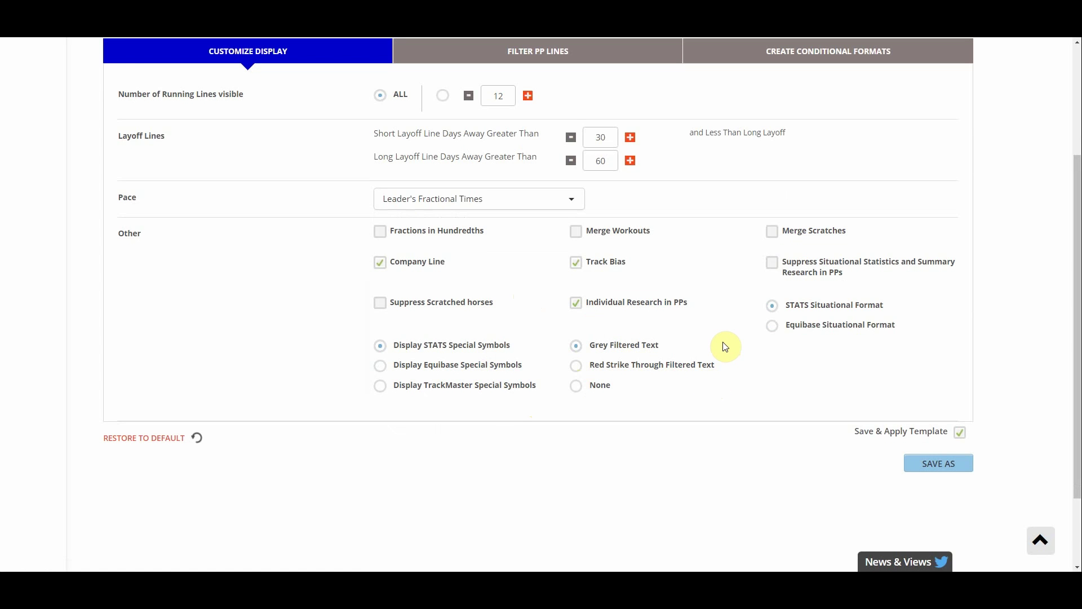
{"action": "scroll", "coordinate": [726, 347], "scroll_direction": "up", "scroll_amount": 2}
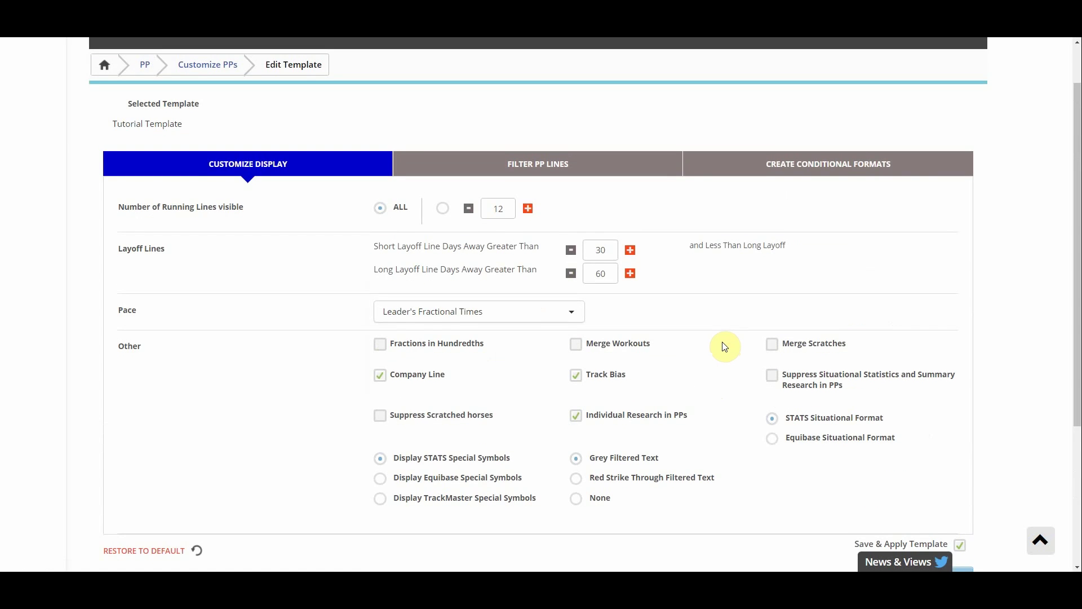
{"action": "left_click", "coordinate": [573, 177]}
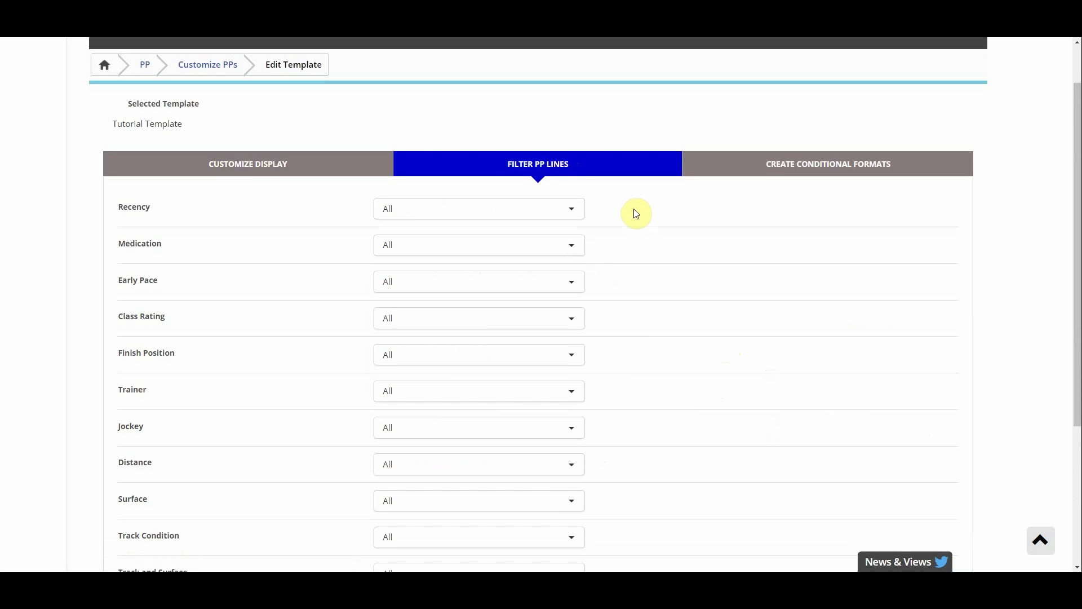
{"action": "scroll", "coordinate": [636, 213], "scroll_direction": "down", "scroll_amount": 2}
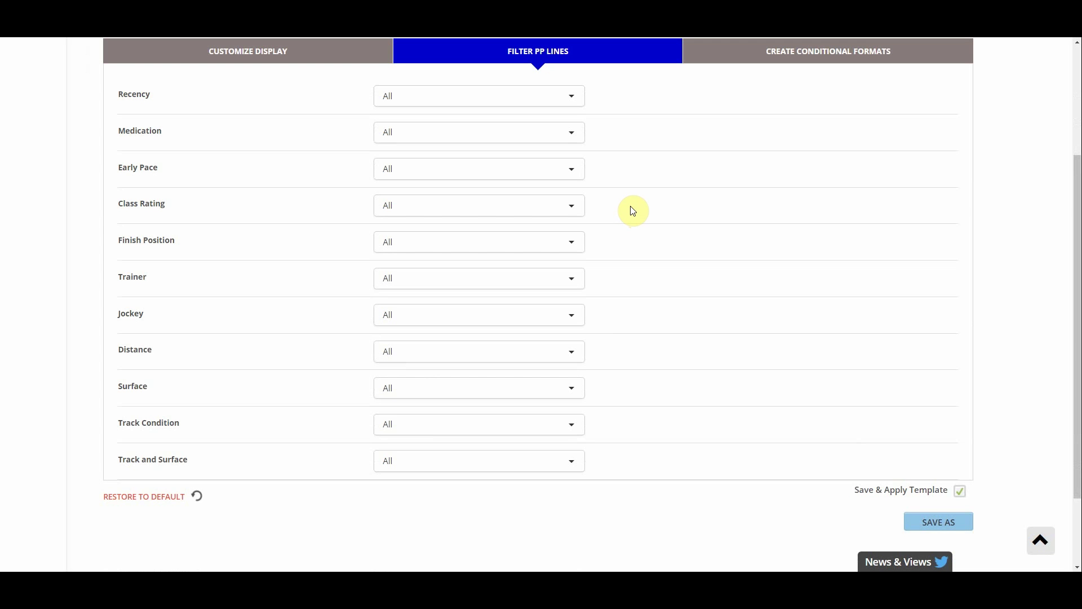
{"action": "left_click", "coordinate": [541, 350]}
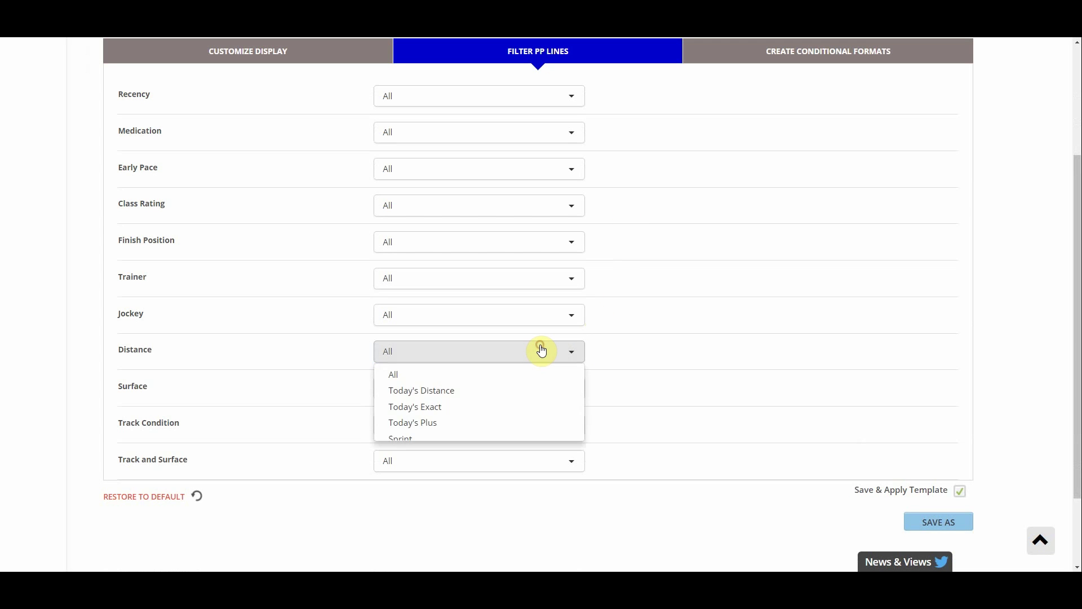
{"action": "left_click", "coordinate": [528, 430]}
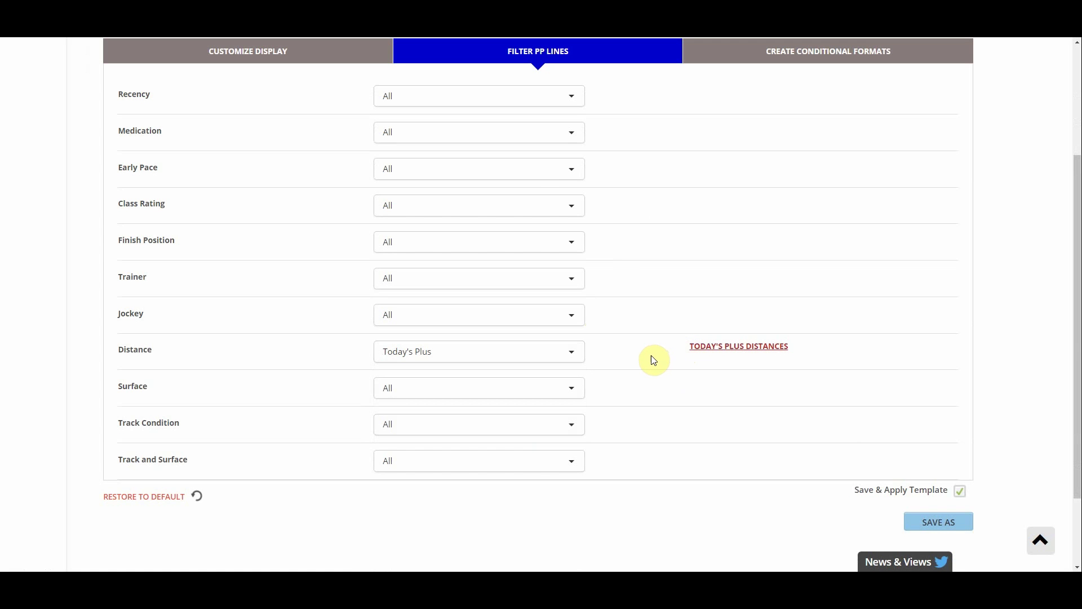
{"action": "left_click", "coordinate": [525, 170]}
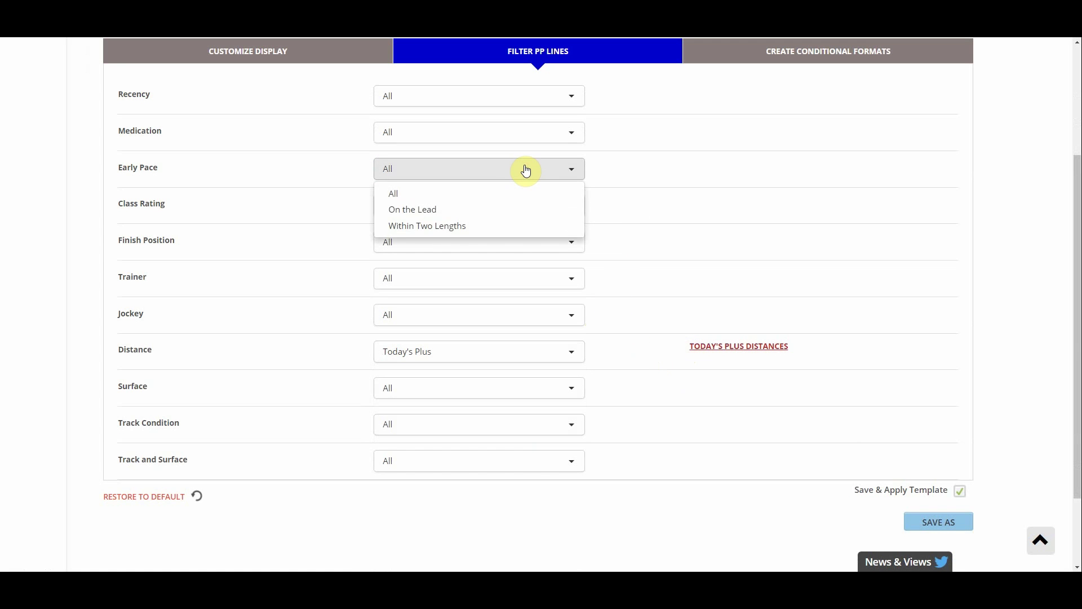
{"action": "left_click", "coordinate": [505, 228]}
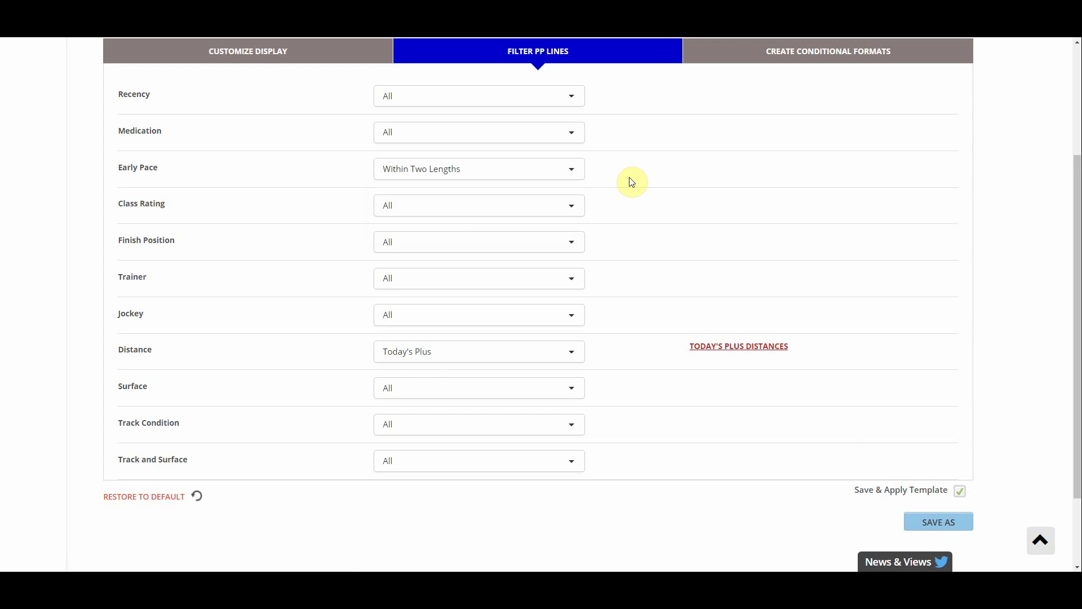
- Review the template's conditional formats for trainer, jockey, pedigree, form and class
{"action": "left_click", "coordinate": [752, 58]}
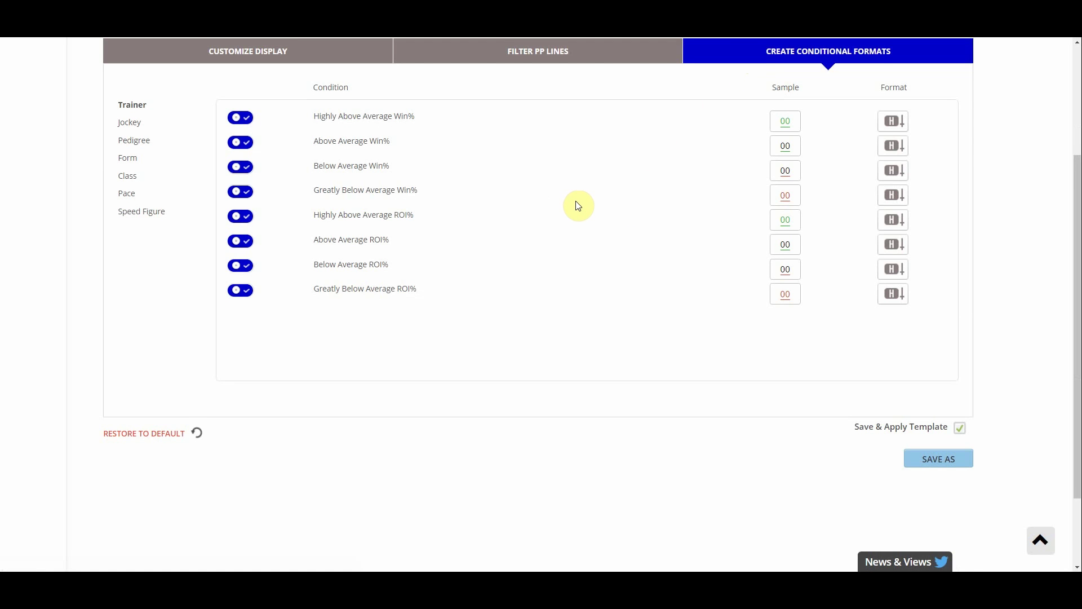
{"action": "scroll", "coordinate": [578, 205], "scroll_direction": "up", "scroll_amount": 2}
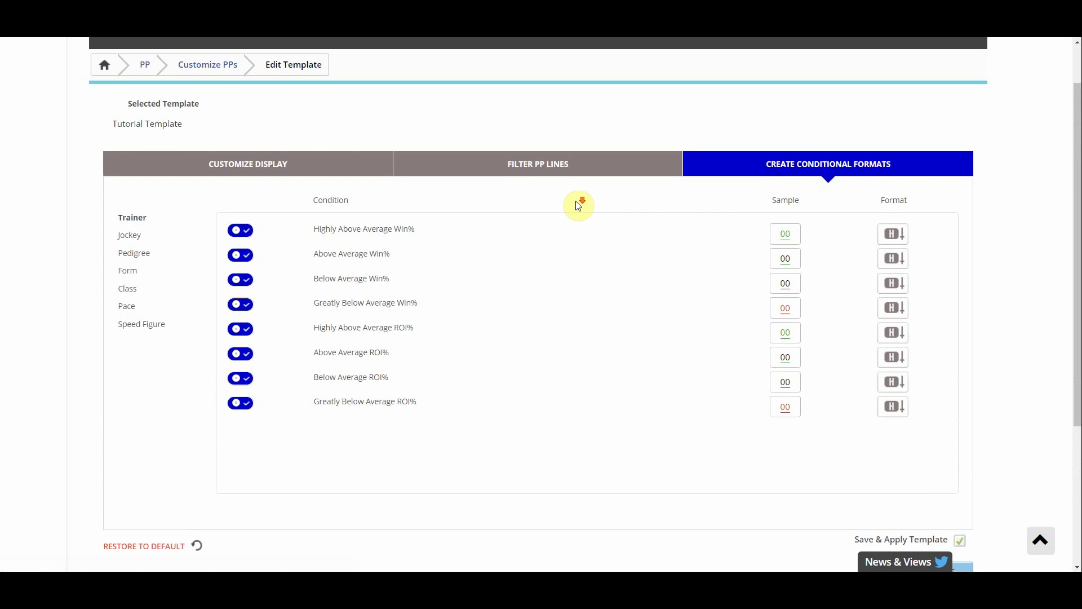
{"action": "scroll", "coordinate": [578, 205], "scroll_direction": "down", "scroll_amount": 1}
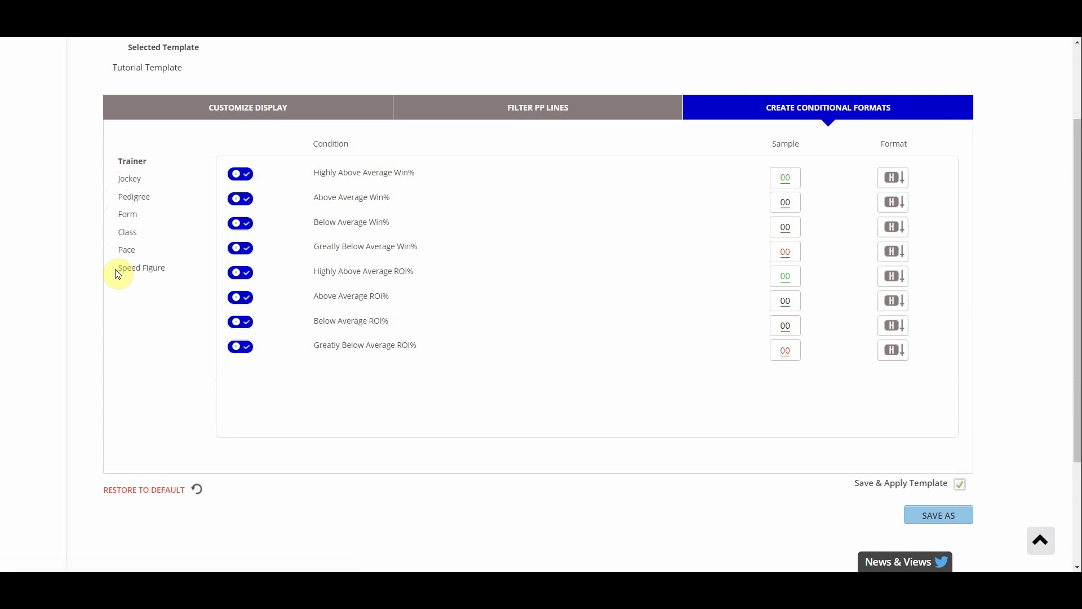
{"action": "left_click", "coordinate": [133, 179]}
{"action": "left_click", "coordinate": [134, 199]}
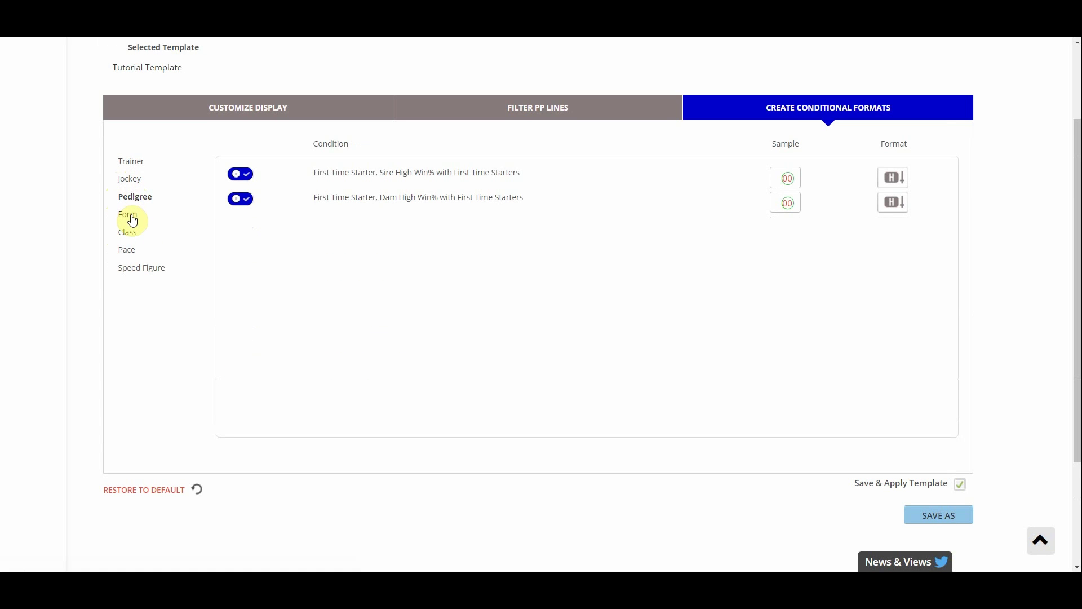
{"action": "left_click", "coordinate": [132, 220]}
{"action": "left_click", "coordinate": [131, 232]}
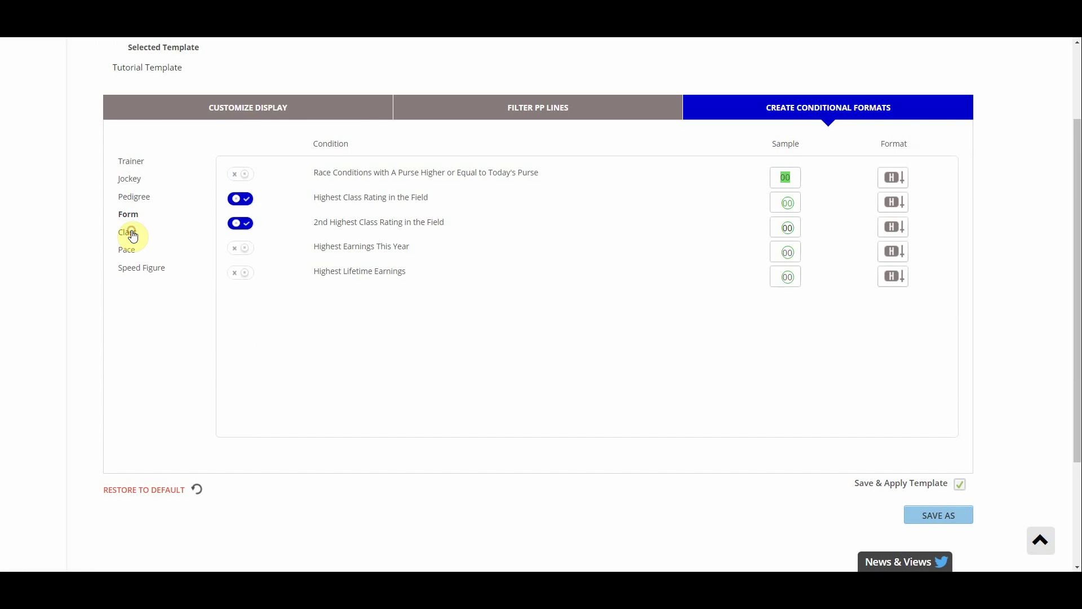
{"action": "left_click", "coordinate": [127, 180]}
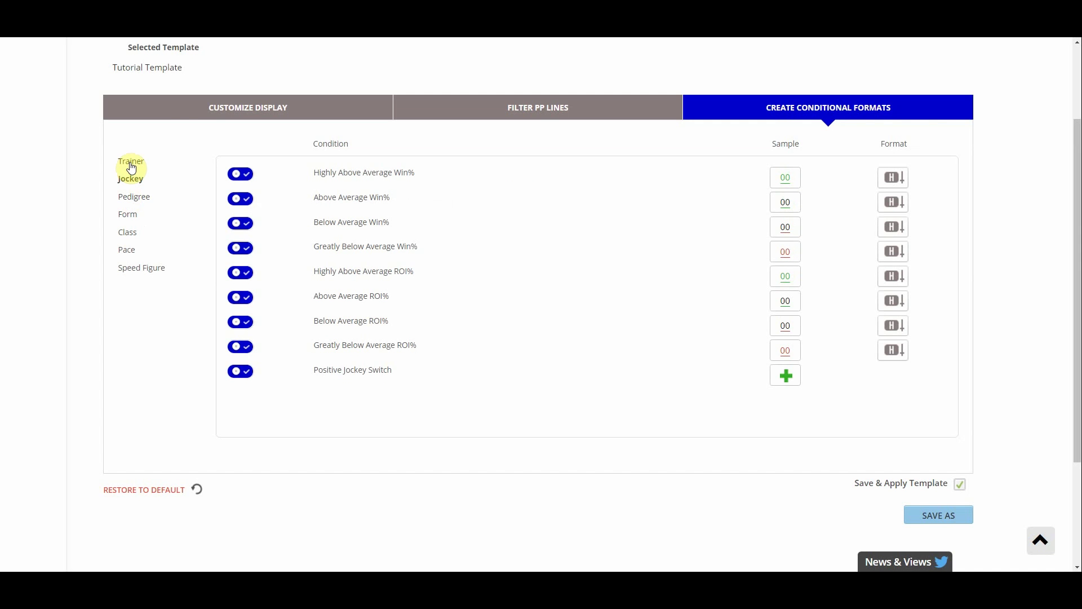
{"action": "left_click", "coordinate": [131, 166]}
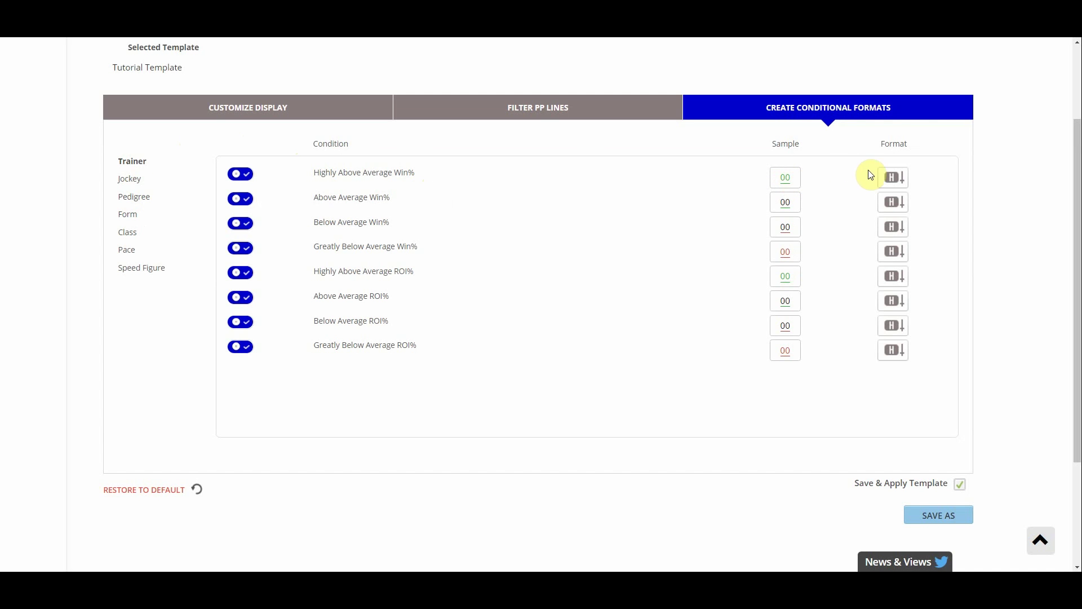
- Add a green circle to the trainer format Highly Above Average Win%, and switch off that condition and Below Average Win%
{"action": "left_click", "coordinate": [893, 178]}
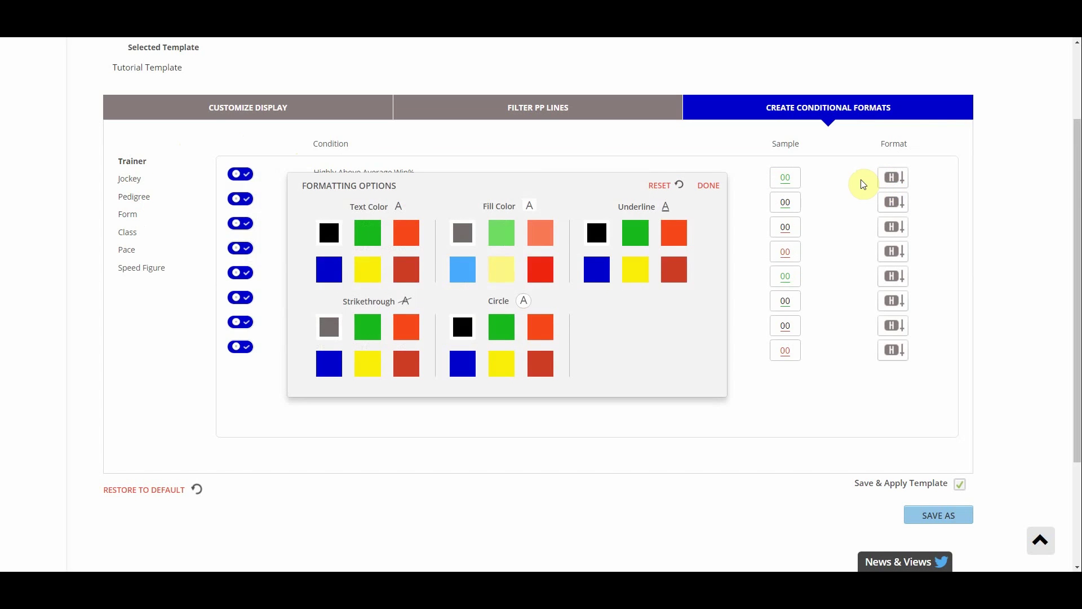
{"action": "left_click", "coordinate": [501, 329]}
{"action": "left_click", "coordinate": [712, 187]}
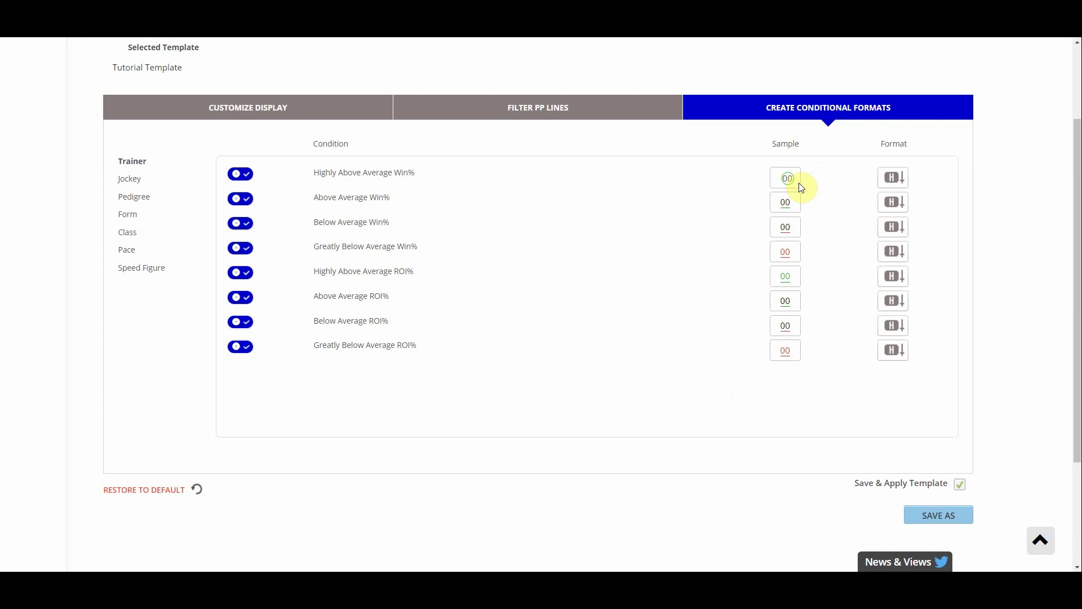
{"action": "left_click", "coordinate": [241, 177]}
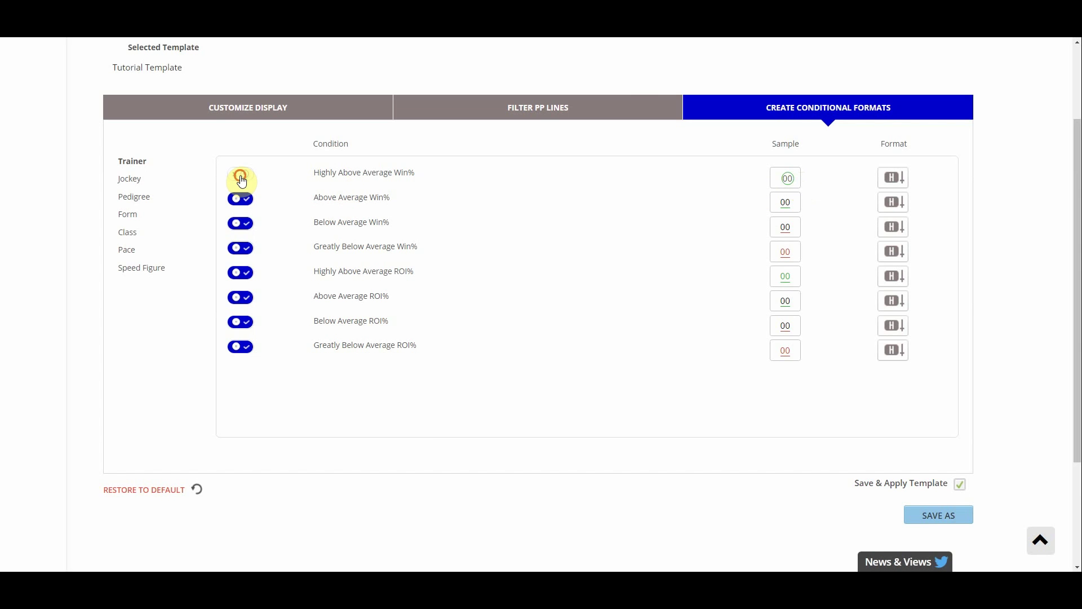
{"action": "left_click", "coordinate": [241, 225]}
- Switch on the class format for race conditions with a purse higher or equal to today's, fill it light blue, and save the template
{"action": "left_click", "coordinate": [132, 238]}
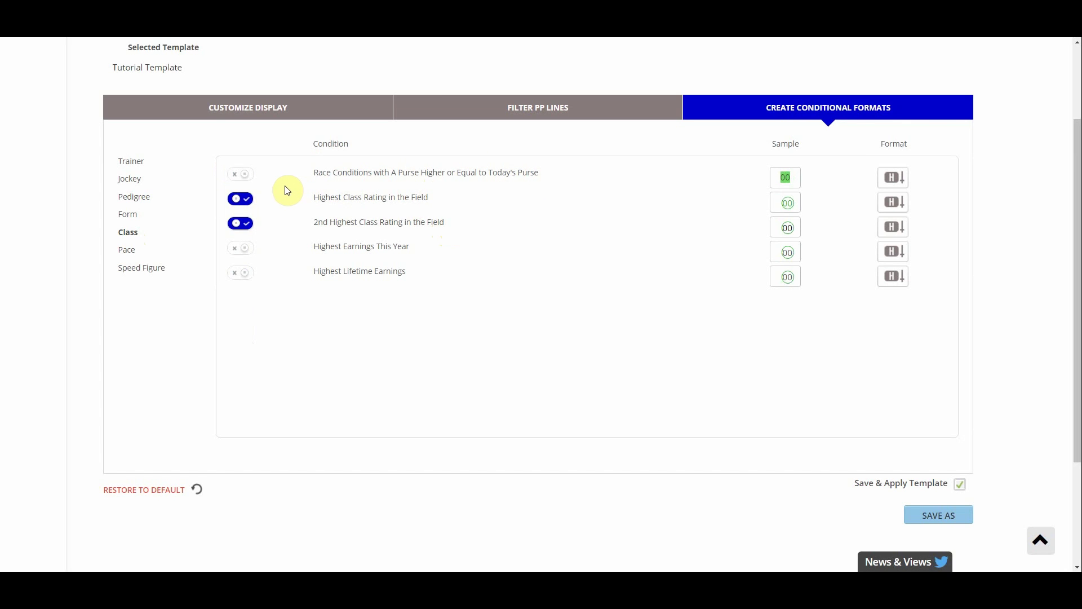
{"action": "left_click", "coordinate": [238, 176]}
{"action": "left_click", "coordinate": [901, 181]}
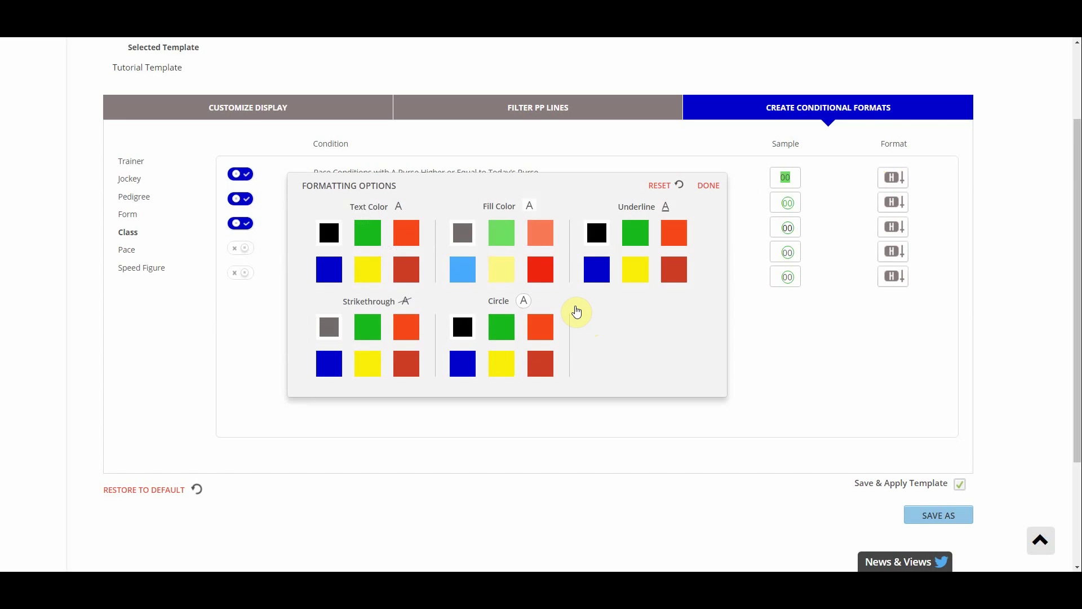
{"action": "left_click", "coordinate": [461, 271]}
{"action": "left_click", "coordinate": [706, 186]}
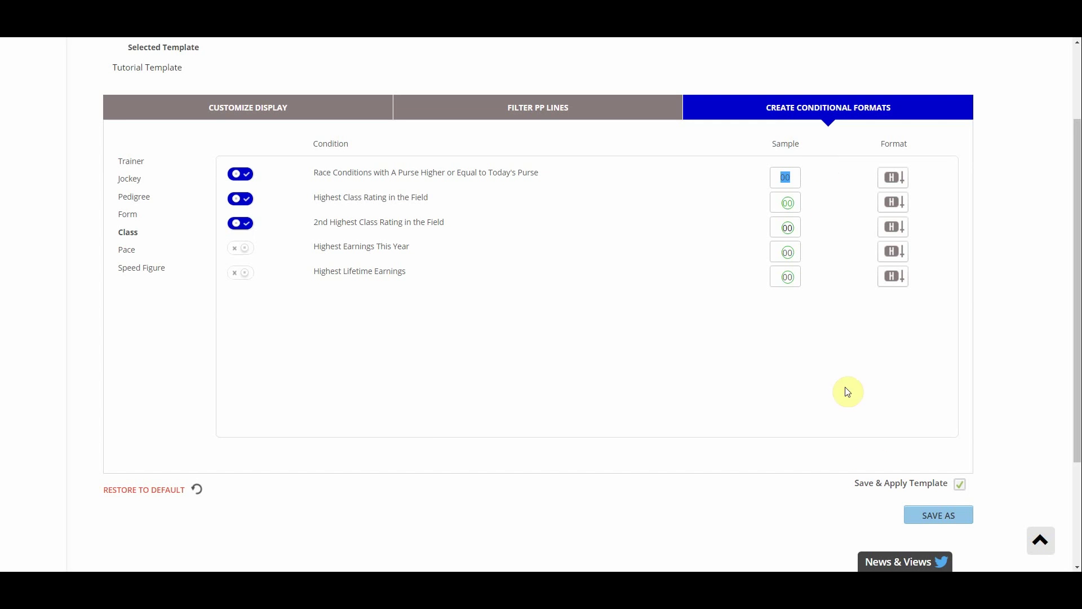
{"action": "left_click", "coordinate": [935, 513]}
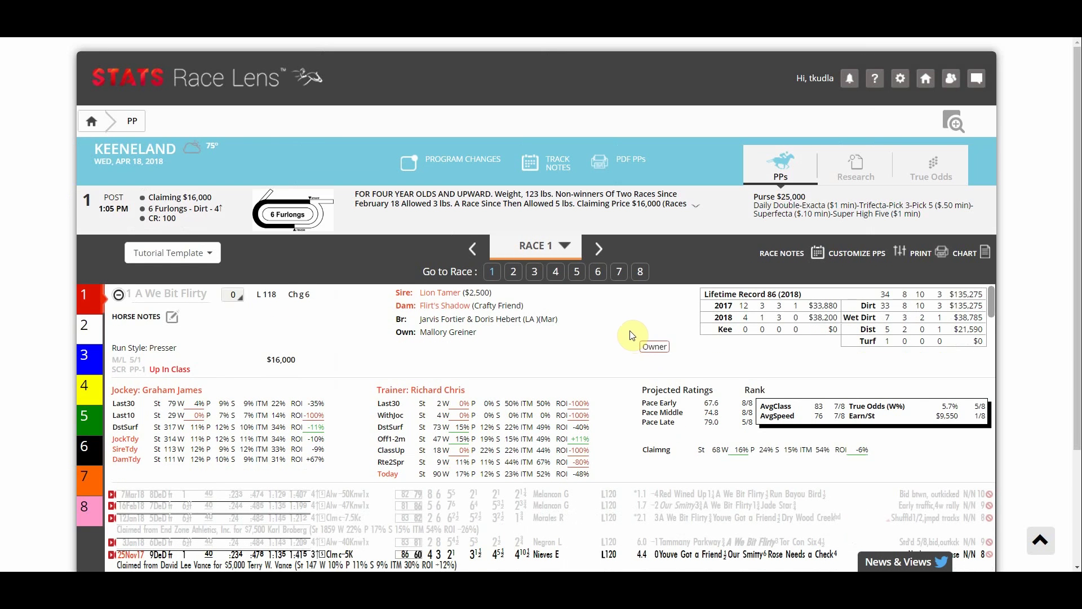
- Examine the line filters and conditional formats applied to the past performances of horses 1 and 2 in Race 1 at Keeneland
{"action": "scroll", "coordinate": [632, 333], "scroll_direction": "down", "scroll_amount": 1}
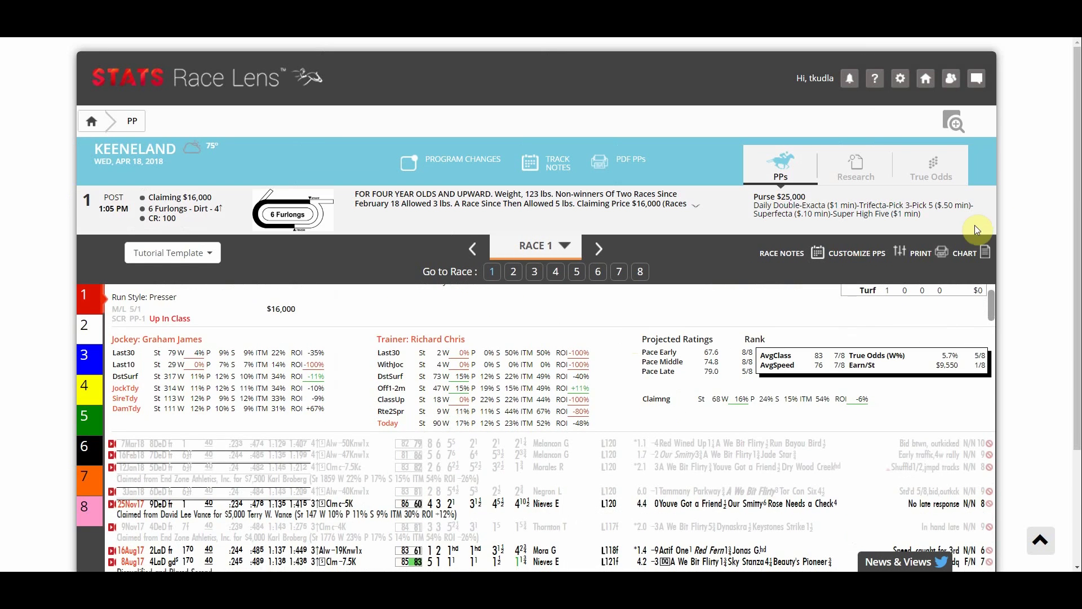
{"action": "scroll", "coordinate": [1035, 211], "scroll_direction": "down", "scroll_amount": 2}
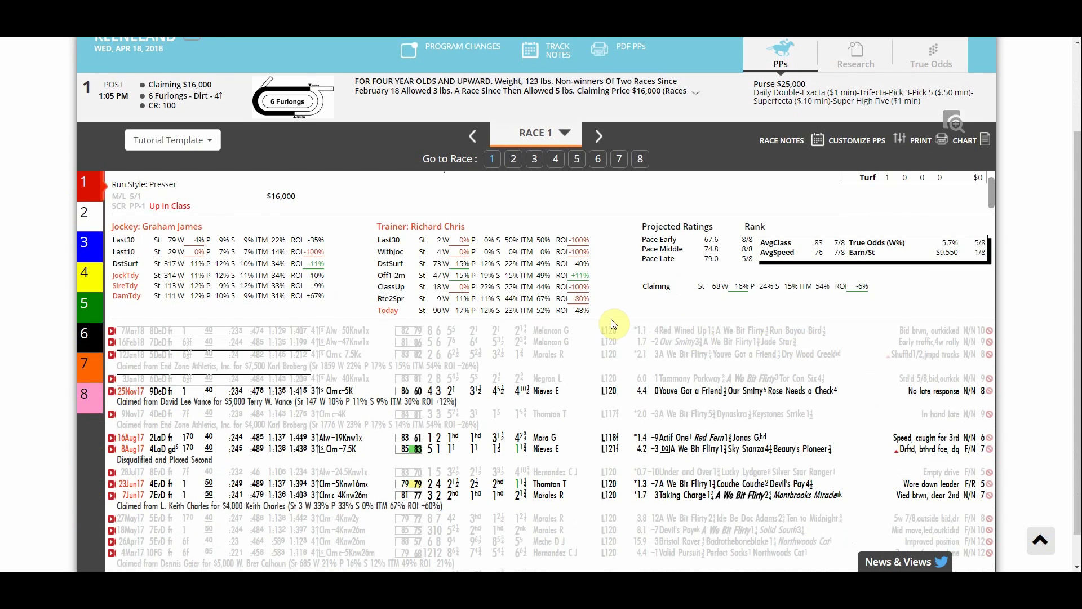
{"action": "scroll", "coordinate": [614, 324], "scroll_direction": "down", "scroll_amount": 1}
{"action": "scroll", "coordinate": [629, 292], "scroll_direction": "down", "scroll_amount": 1}
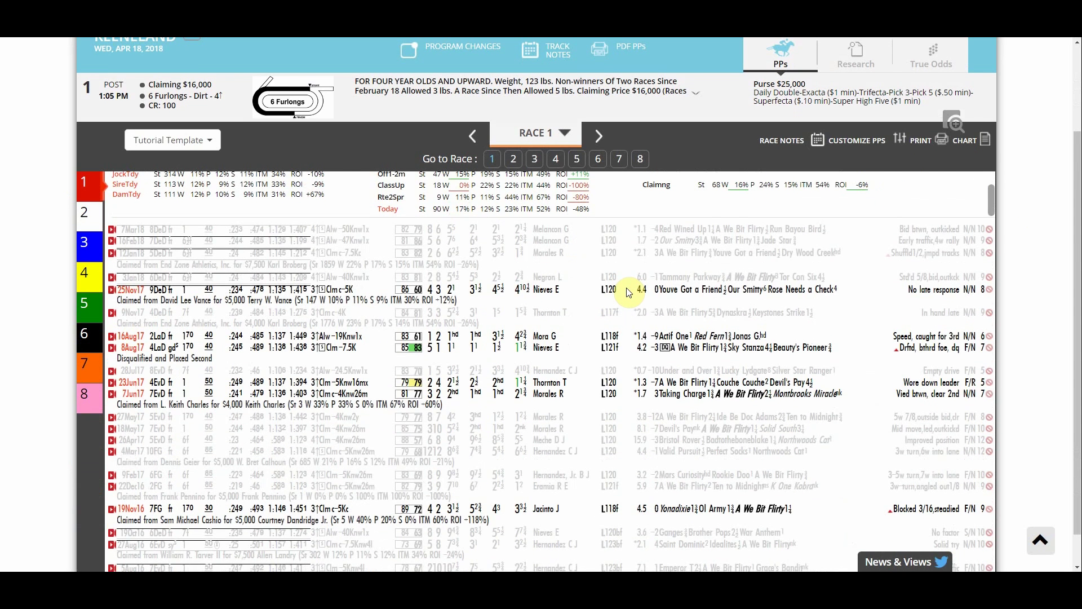
{"action": "scroll", "coordinate": [630, 292], "scroll_direction": "down", "scroll_amount": 1}
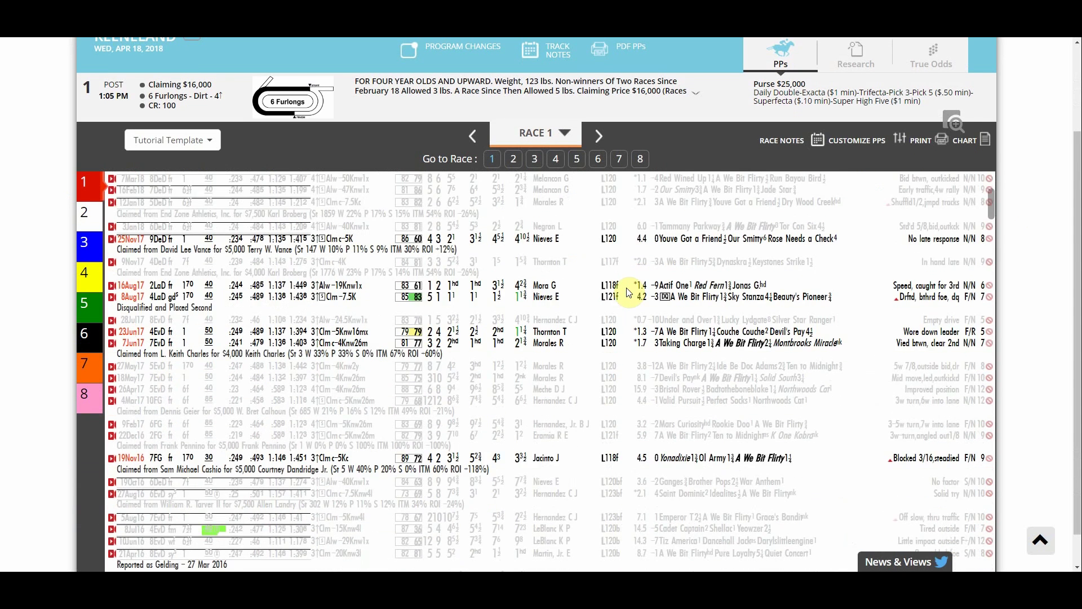
{"action": "scroll", "coordinate": [629, 292], "scroll_direction": "down", "scroll_amount": 2}
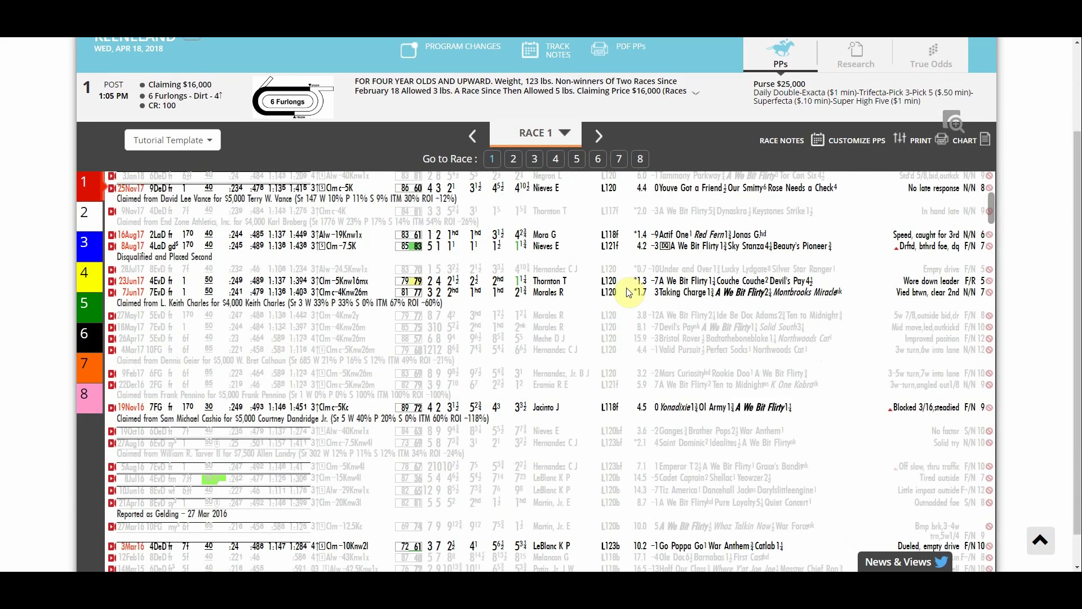
{"action": "scroll", "coordinate": [629, 292], "scroll_direction": "down", "scroll_amount": 6}
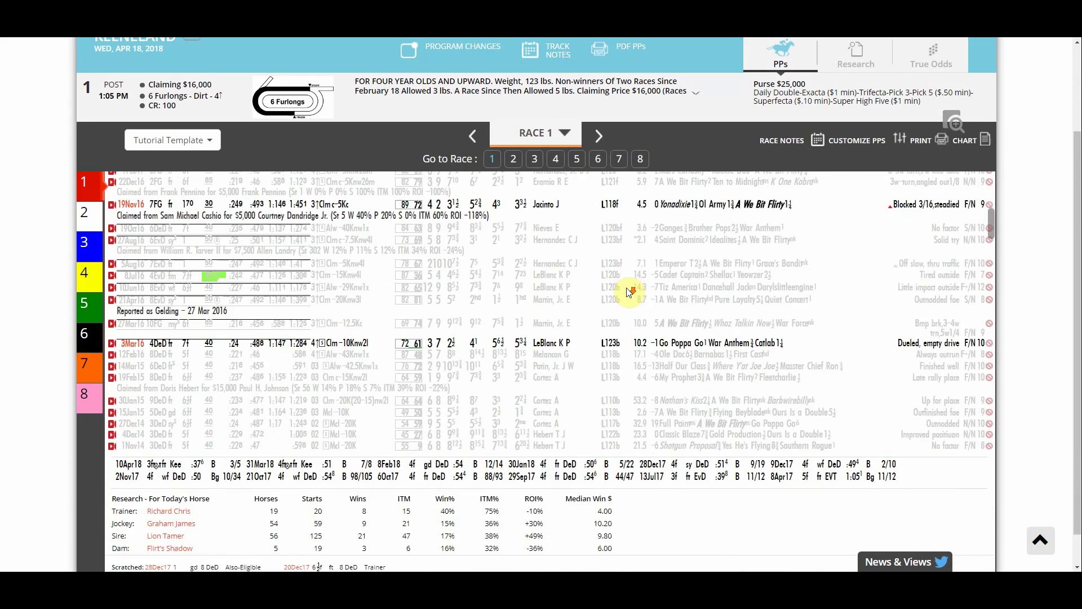
{"action": "scroll", "coordinate": [629, 292], "scroll_direction": "down", "scroll_amount": 5}
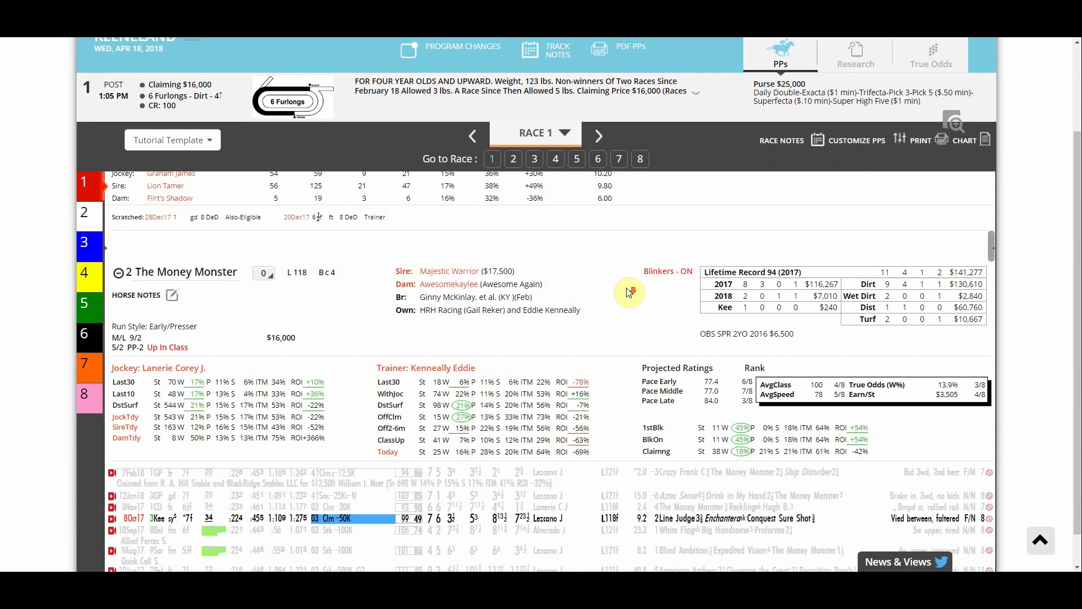
{"action": "scroll", "coordinate": [629, 292], "scroll_direction": "up", "scroll_amount": 1}
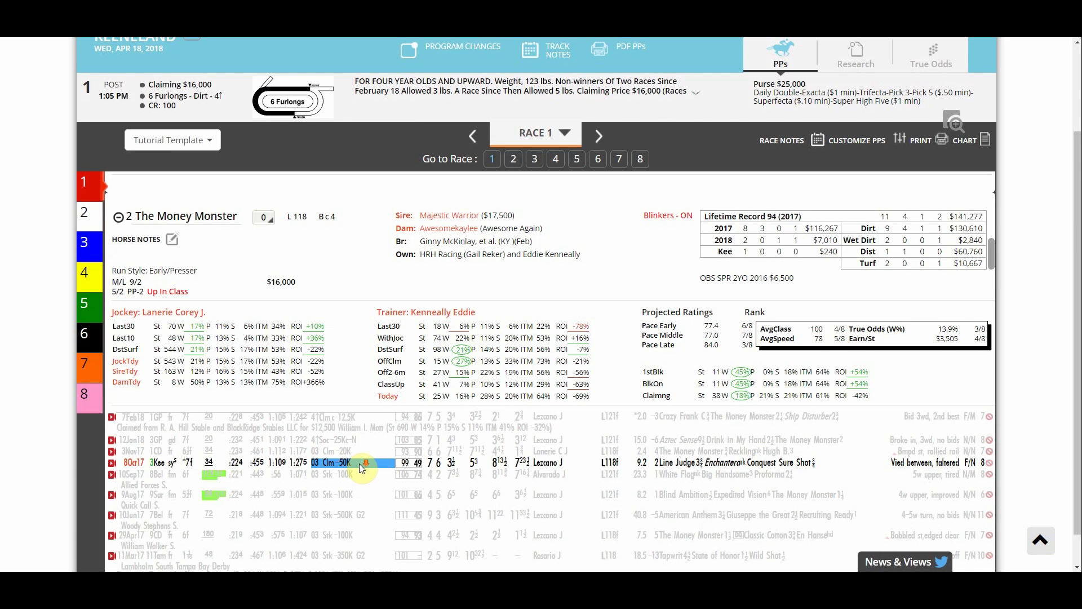
{"action": "scroll", "coordinate": [360, 463], "scroll_direction": "down", "scroll_amount": 1}
{"action": "scroll", "coordinate": [360, 463], "scroll_direction": "up", "scroll_amount": 1}
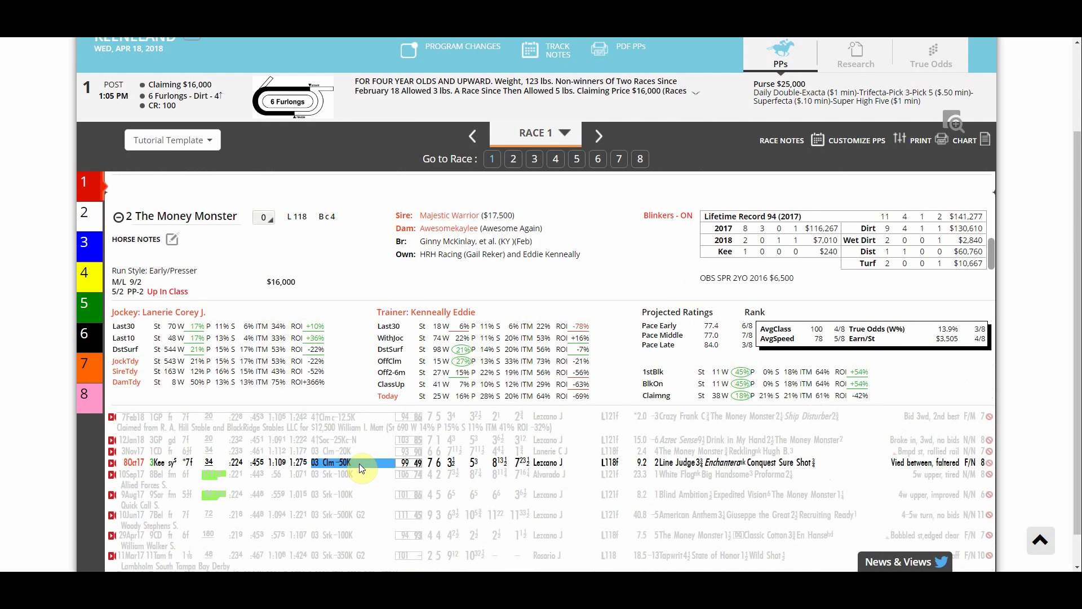